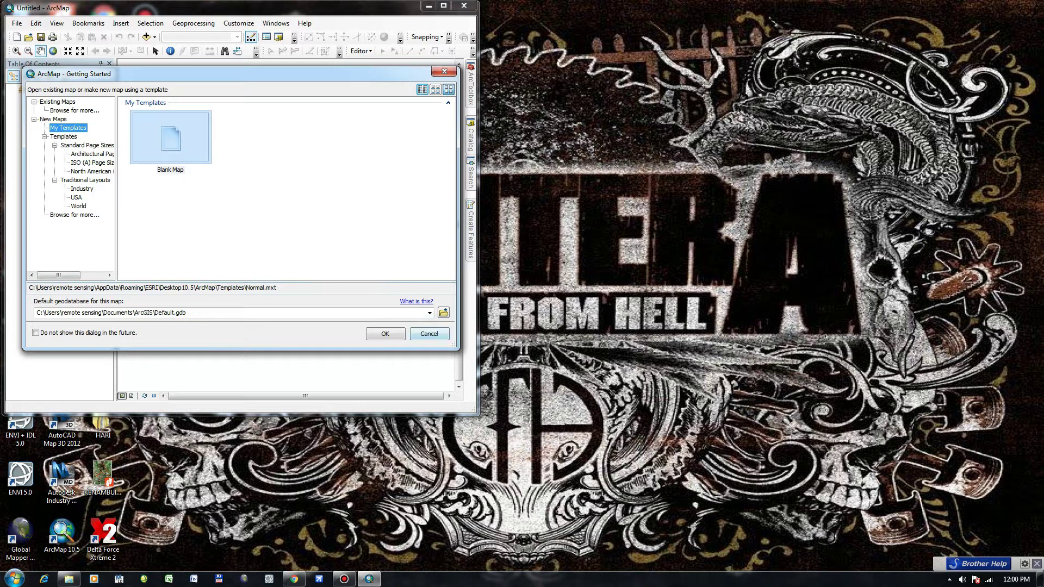
Step: Add the image CITRA_1.ecw from the CITRA folder in E:\LATIHAN_DIGITASI_ARCGIS to the blank map
{"action": "left_click", "coordinate": [444, 5]}
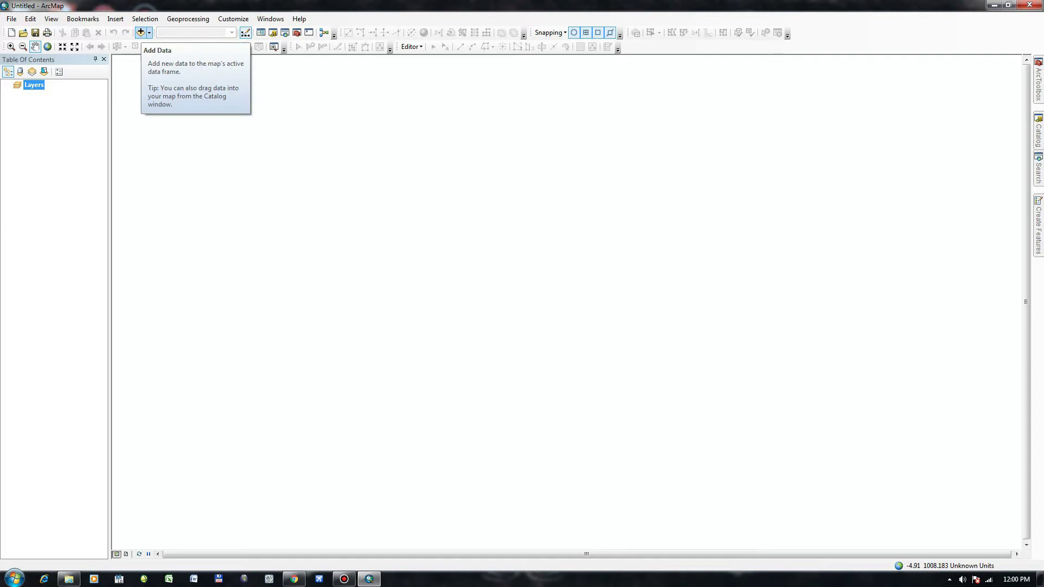
{"action": "left_click", "coordinate": [141, 32]}
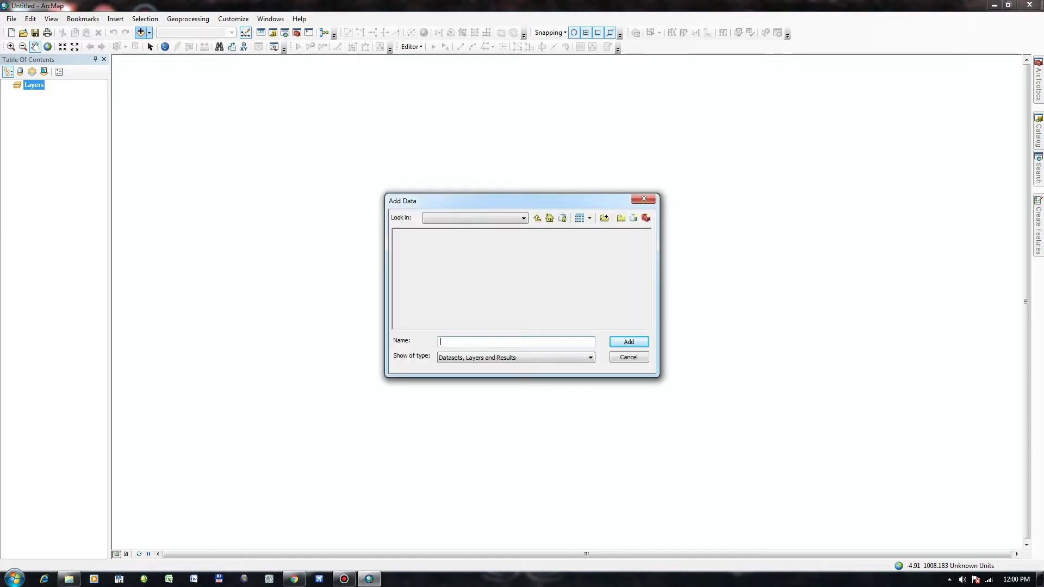
{"action": "left_click_drag", "start_coordinate": [511, 200], "coordinate": [506, 136]}
{"action": "left_click", "coordinate": [532, 155]}
{"action": "left_click", "coordinate": [532, 155]}
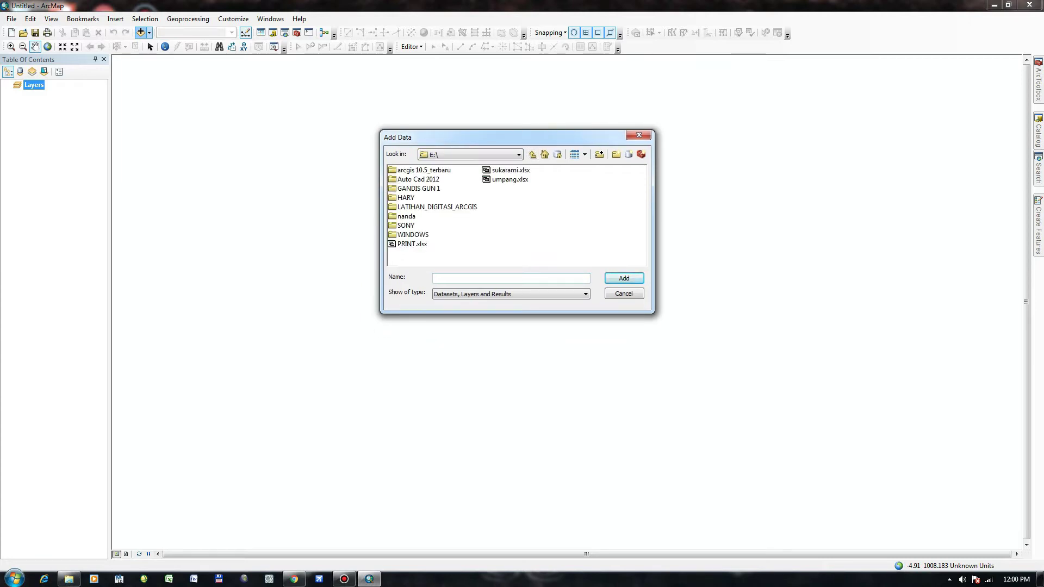
{"action": "double_click", "coordinate": [437, 206]}
{"action": "double_click", "coordinate": [405, 169]}
{"action": "left_click", "coordinate": [415, 170]}
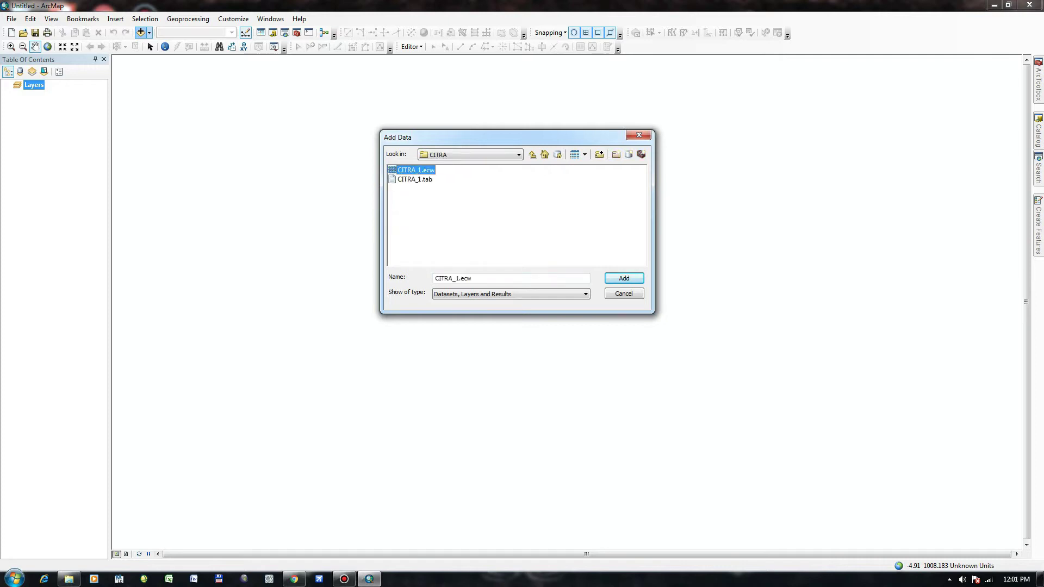
{"action": "key", "text": "Return"}
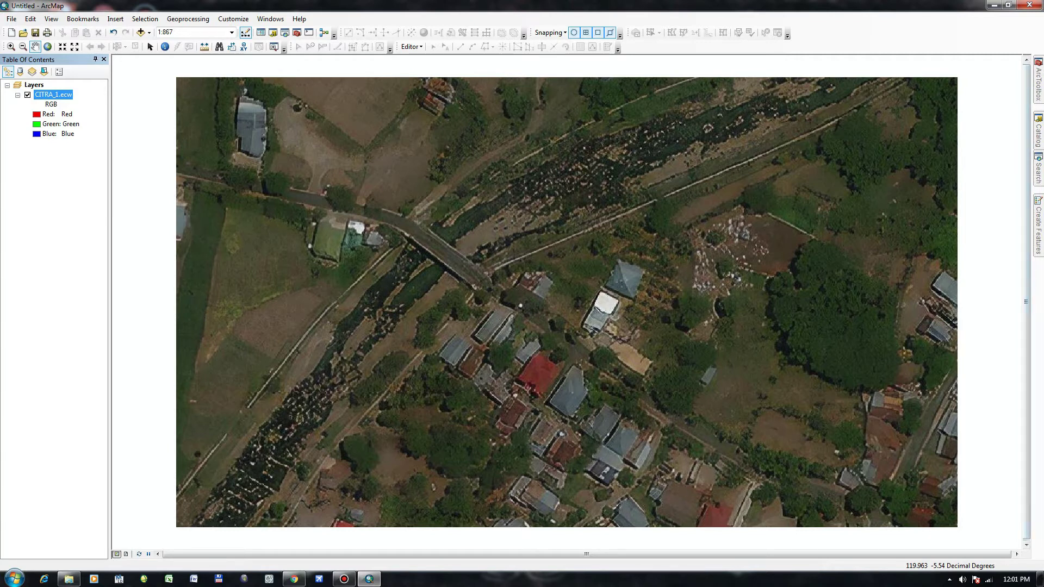
Step: Create a folder named SHP inside LATIHAN_DIGITASI_ARCGIS on drive E using the Catalog
{"action": "left_click", "coordinate": [1037, 132]}
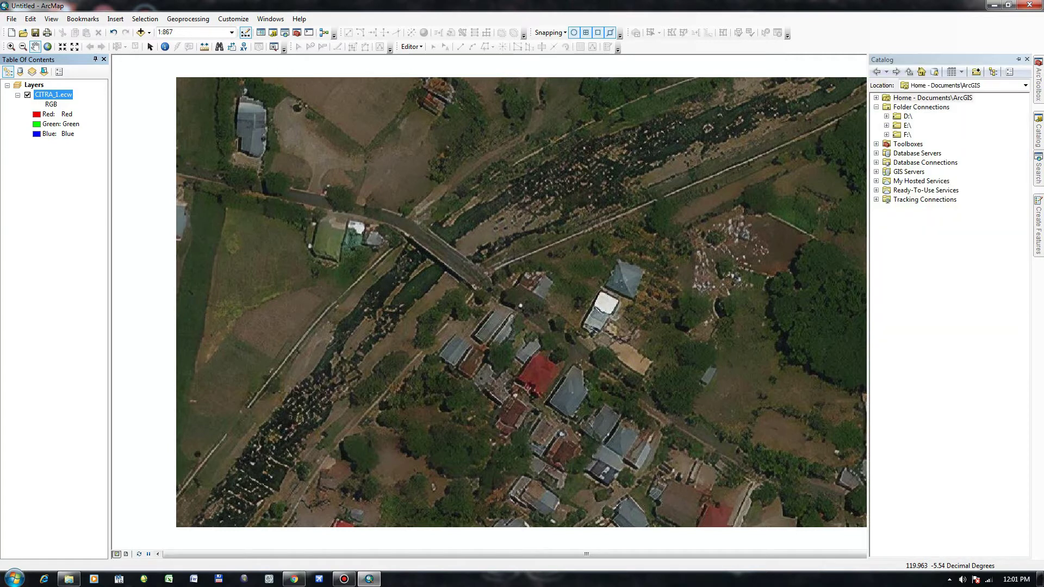
{"action": "left_click", "coordinate": [886, 126]}
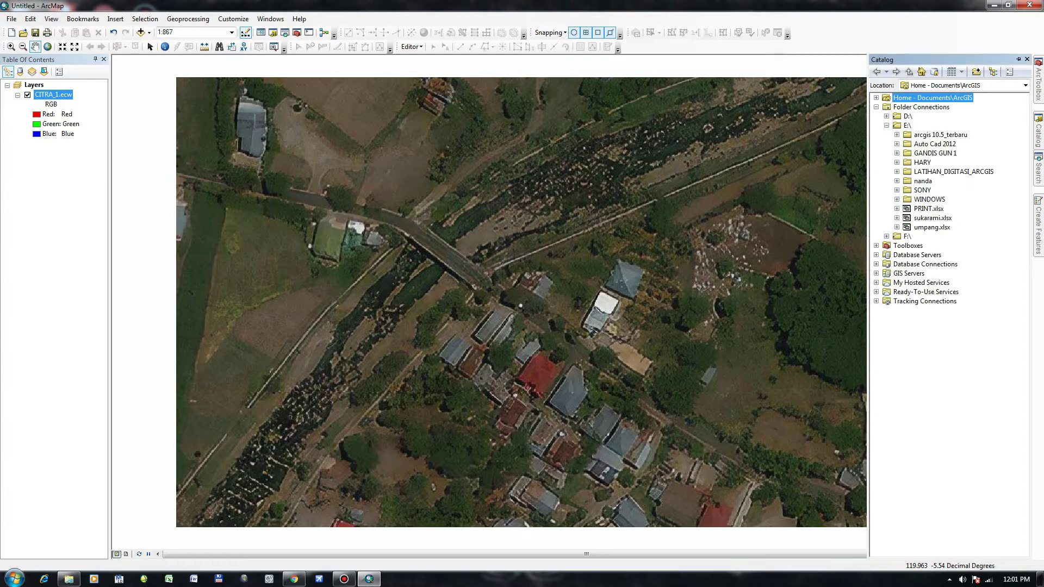
{"action": "left_click", "coordinate": [897, 172]}
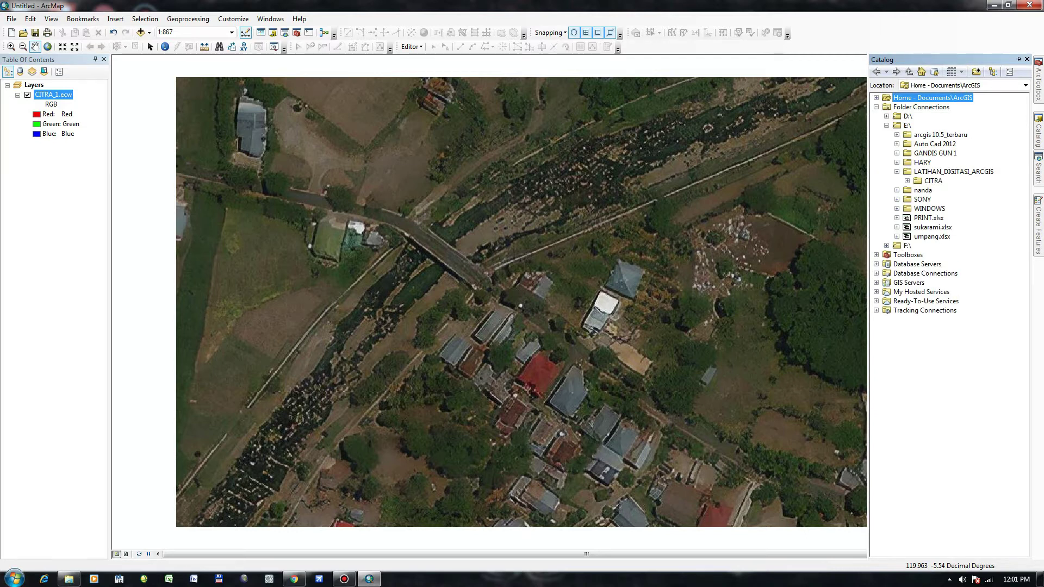
{"action": "right_click", "coordinate": [924, 172]}
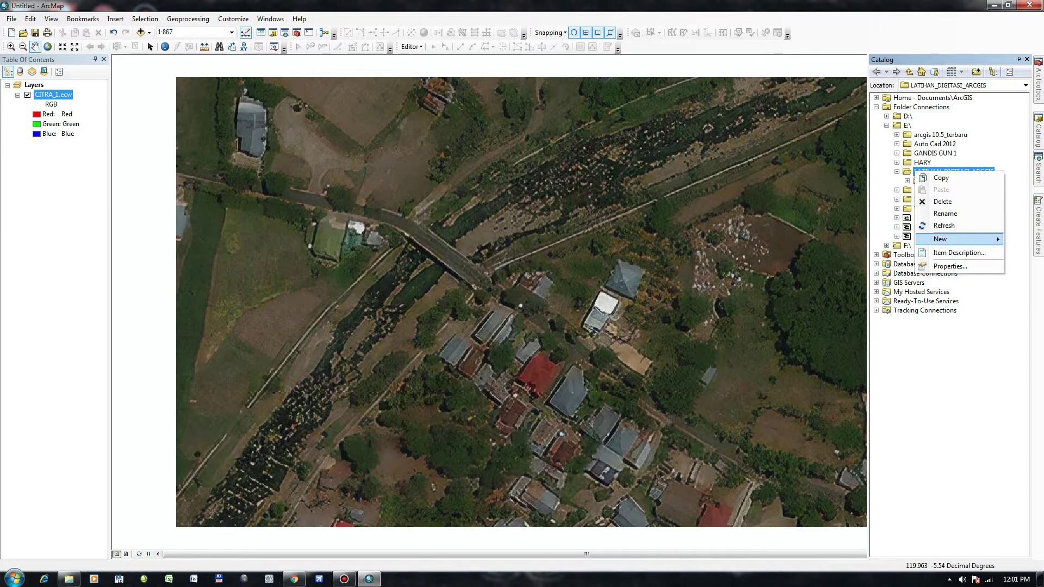
{"action": "mouse_move", "coordinate": [940, 239]}
{"action": "left_click", "coordinate": [813, 240]}
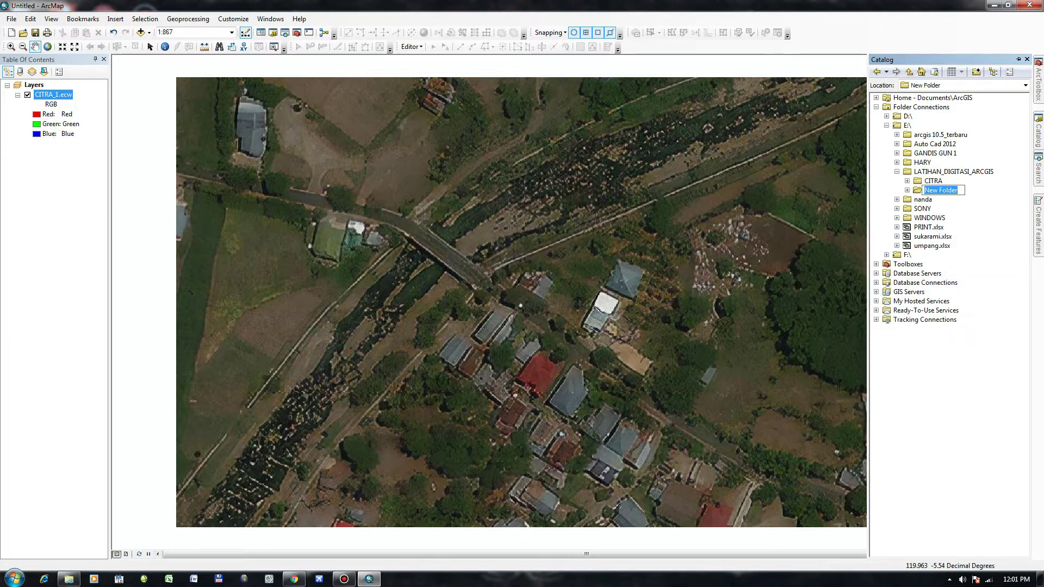
{"action": "type", "text": "sHP"}
{"action": "key", "text": "Return"}
Step: Start a new shapefile in the SHP folder, named JALAN_AR, with Polygon as its feature type
{"action": "right_click", "coordinate": [918, 190]}
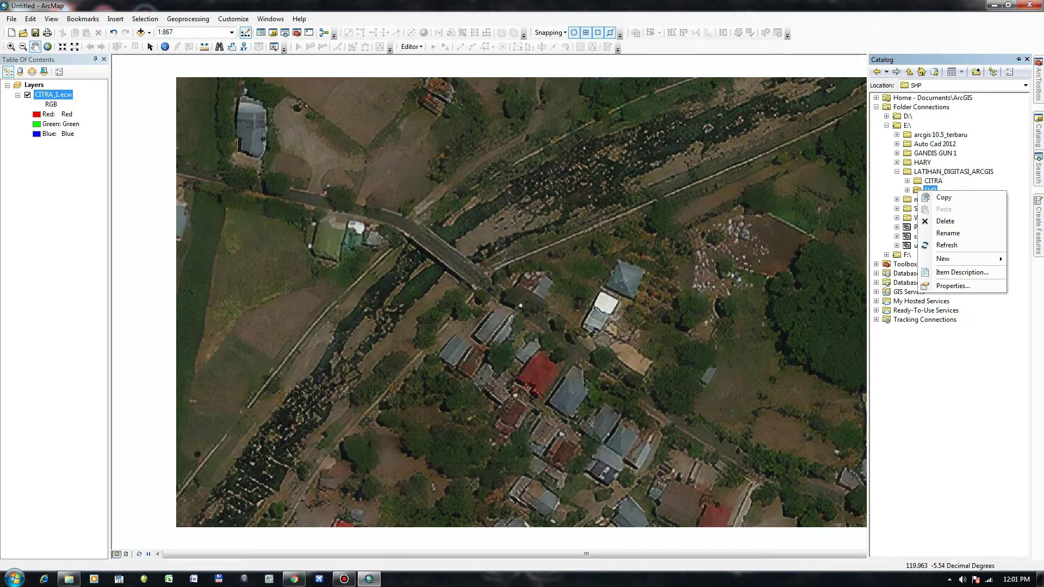
{"action": "mouse_move", "coordinate": [943, 259]}
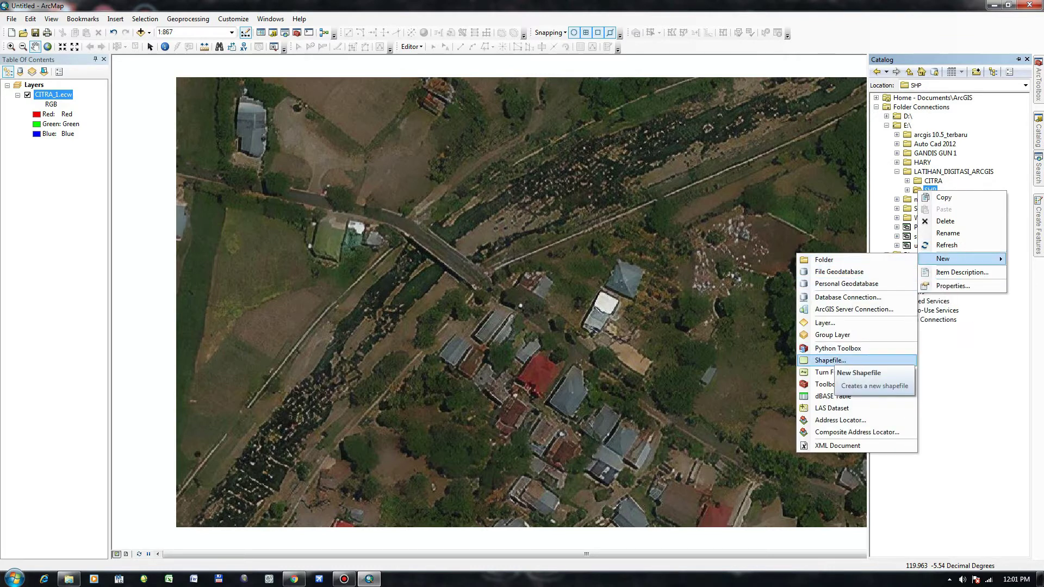
{"action": "left_click", "coordinate": [830, 360]}
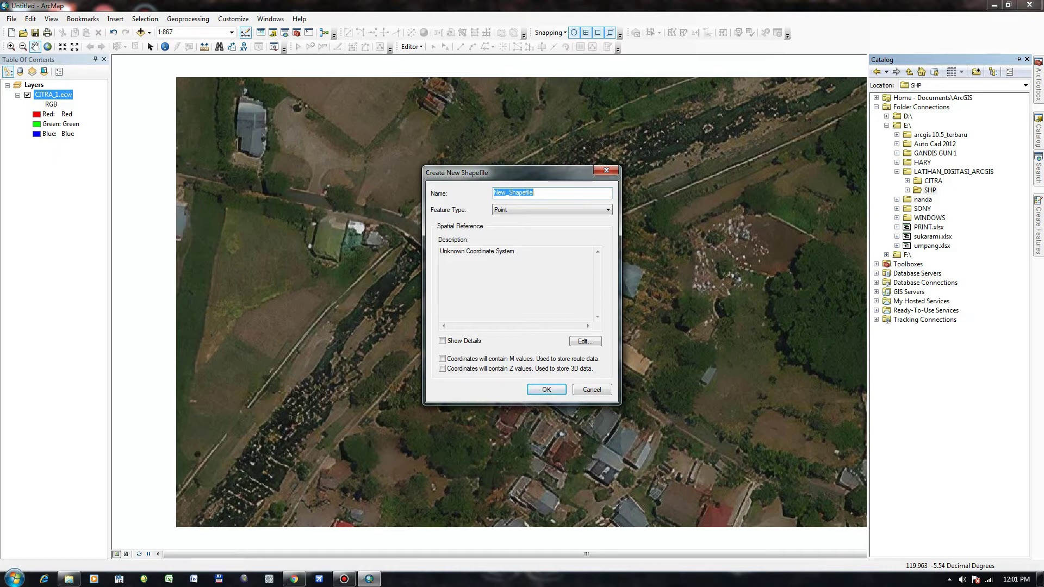
{"action": "type", "text": "JALAN_AR"}
{"action": "left_click", "coordinate": [552, 210]}
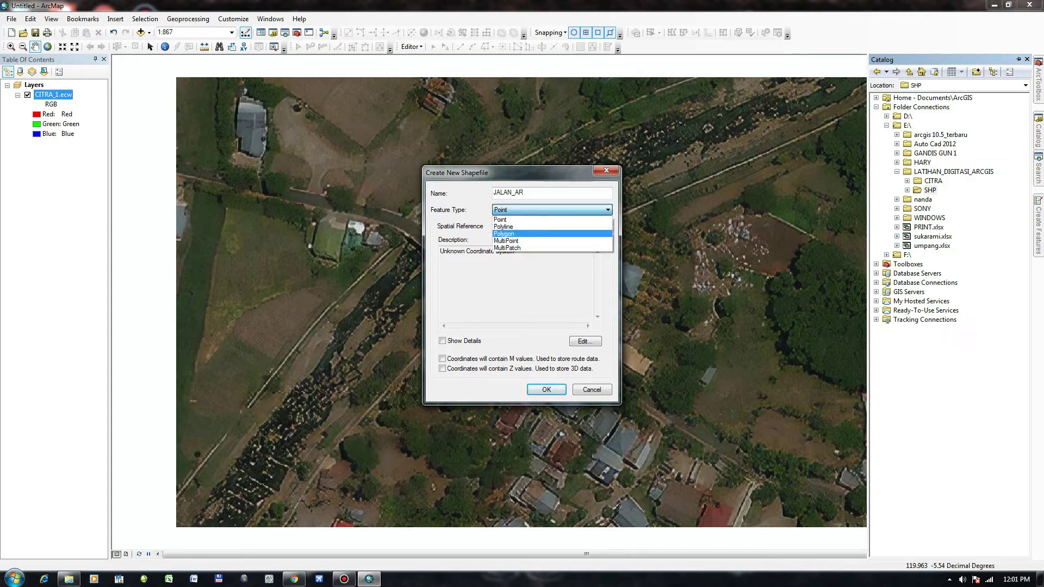
{"action": "left_click", "coordinate": [504, 234]}
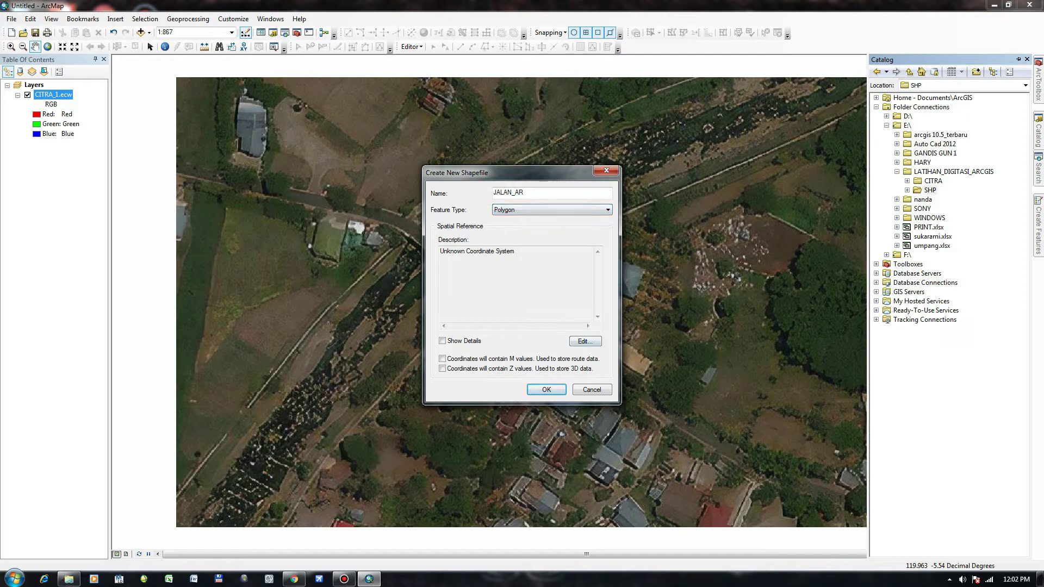
Step: Import the shapefile's coordinate system from CITRA_1.ecw and create the JALAN_AR shapefile
{"action": "left_click", "coordinate": [585, 340]}
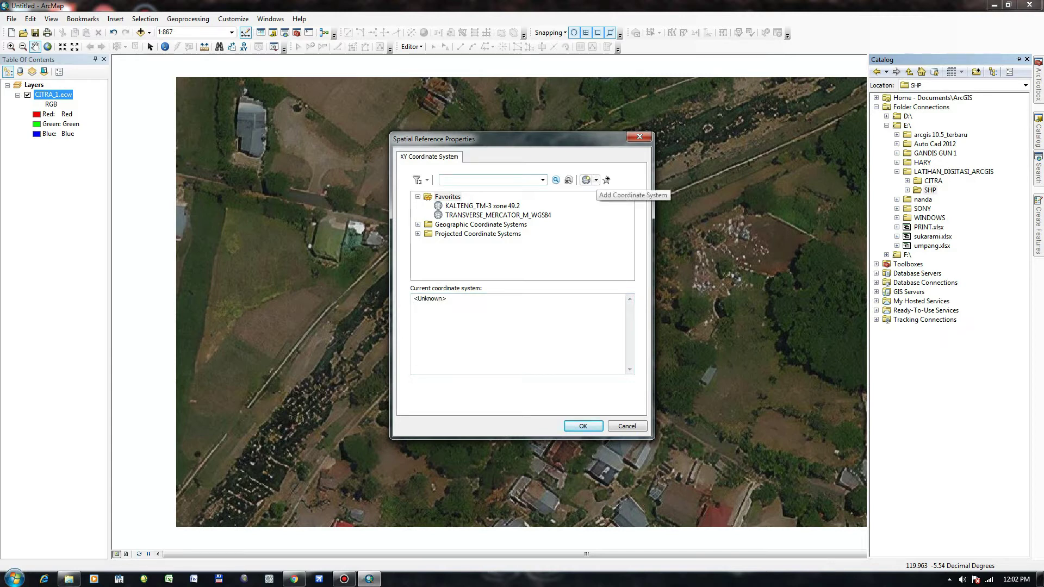
{"action": "left_click", "coordinate": [595, 180]}
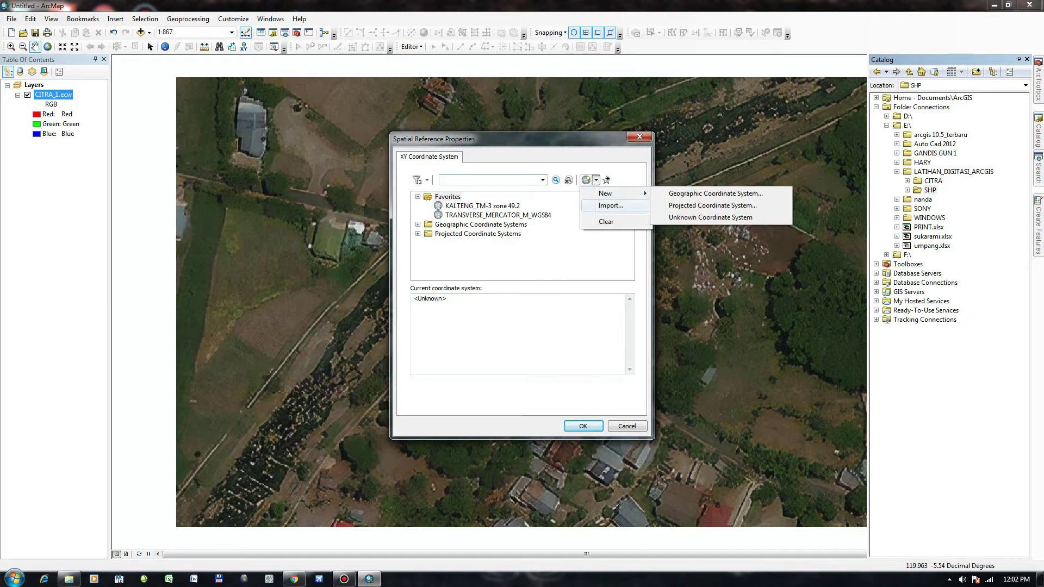
{"action": "left_click", "coordinate": [610, 206]}
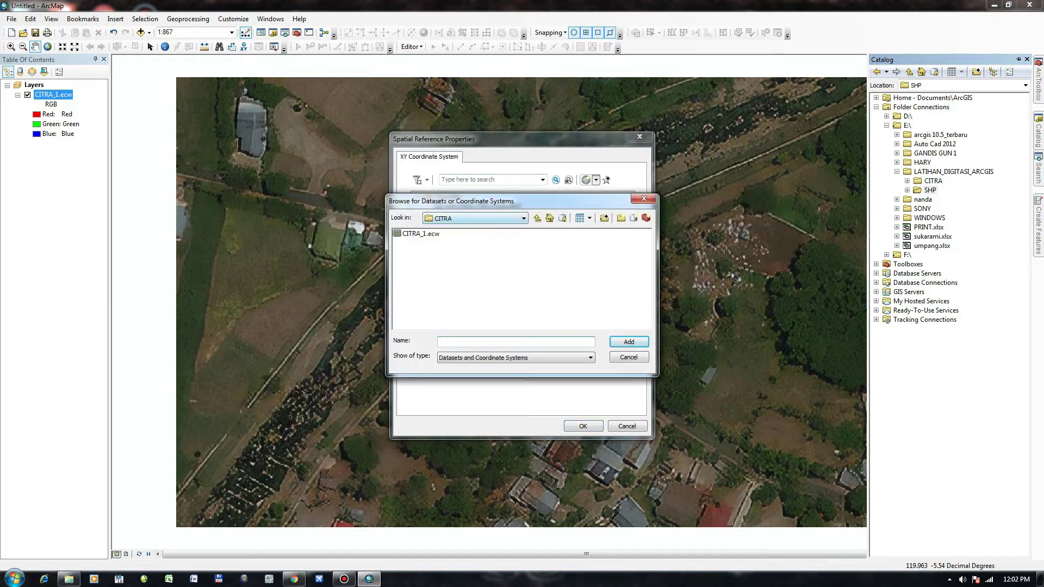
{"action": "left_click", "coordinate": [537, 218]}
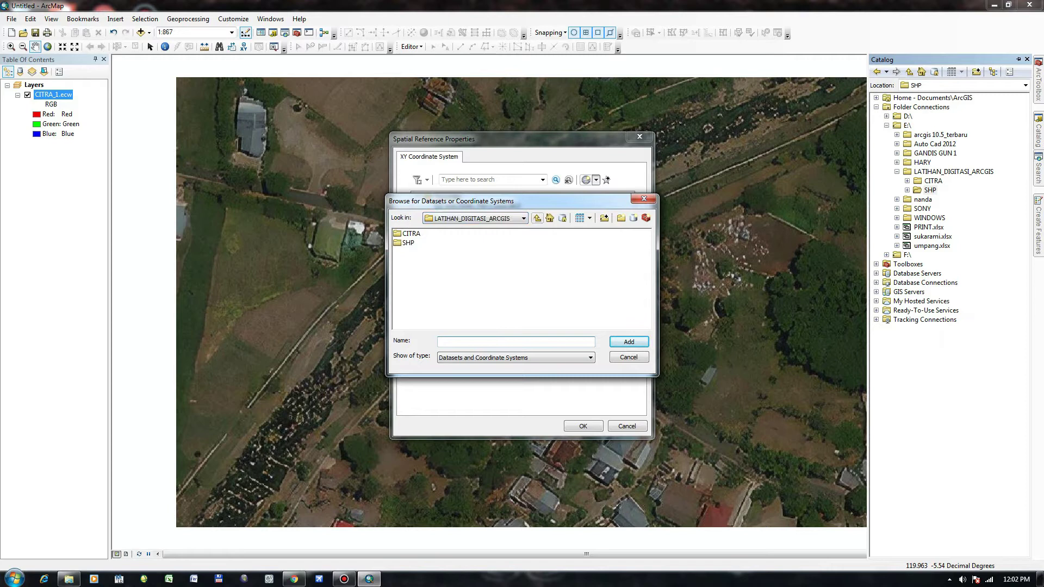
{"action": "left_click", "coordinate": [537, 217]}
{"action": "double_click", "coordinate": [442, 270]}
{"action": "double_click", "coordinate": [411, 233]}
{"action": "left_click", "coordinate": [421, 233]}
{"action": "left_click", "coordinate": [629, 341]}
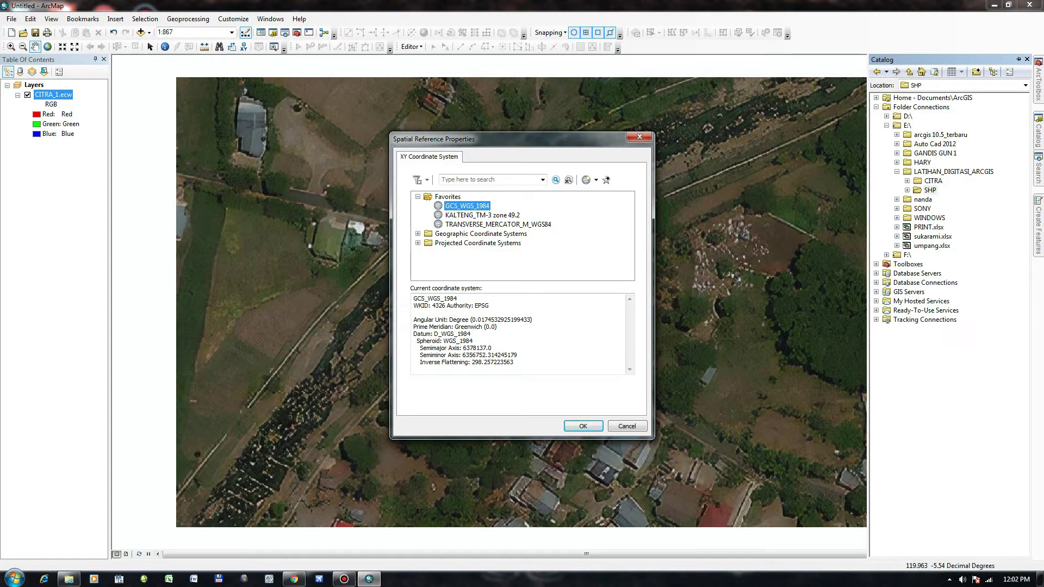
{"action": "left_click", "coordinate": [582, 426]}
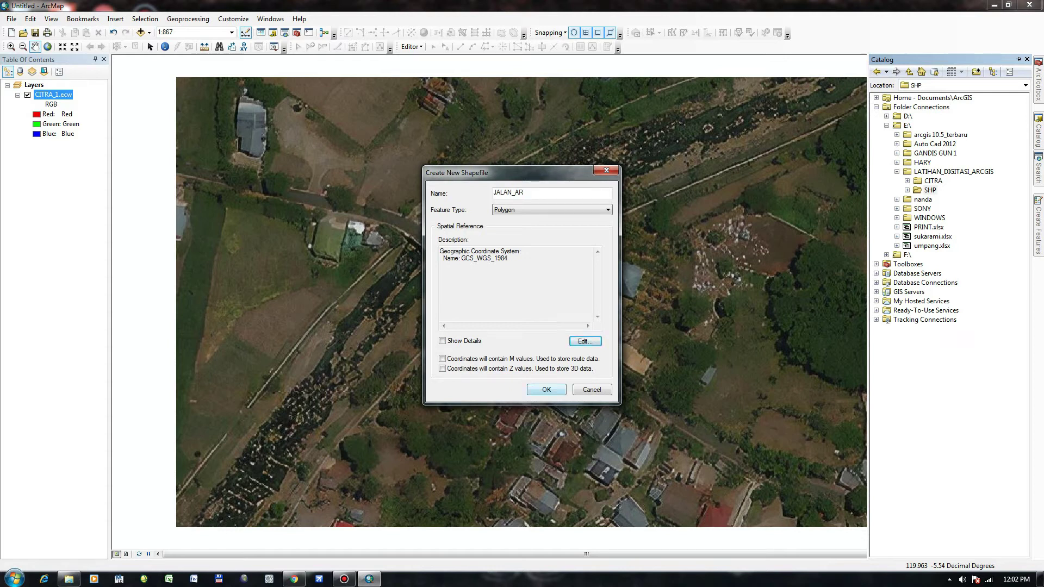
{"action": "left_click", "coordinate": [546, 390]}
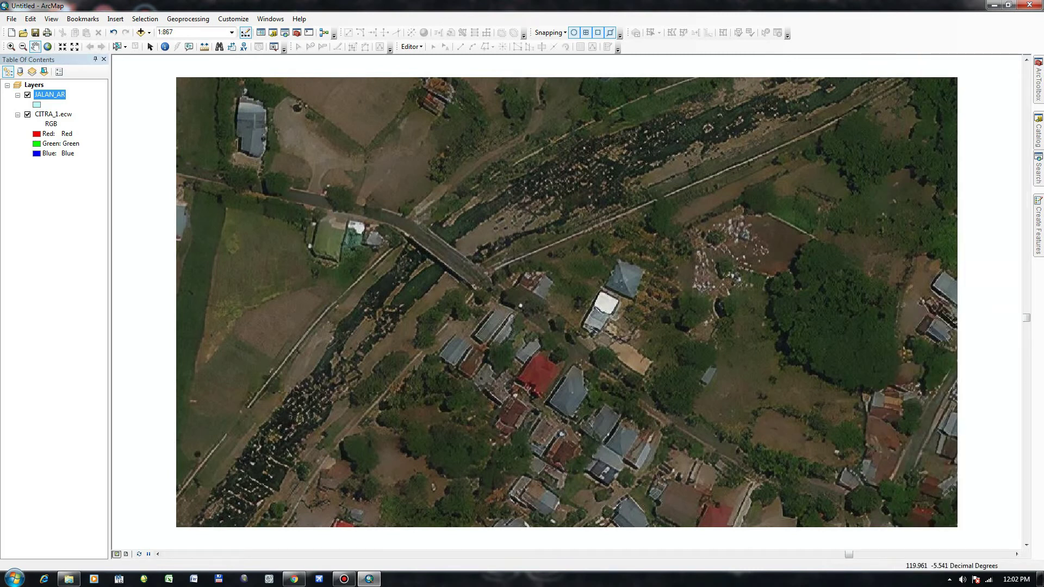
Step: Examine the road and the bridge over the river in the satellite image
{"action": "scroll", "coordinate": [554, 289], "scroll_direction": "down", "scroll_amount": 2}
{"action": "scroll", "coordinate": [555, 289], "scroll_direction": "up", "scroll_amount": 4}
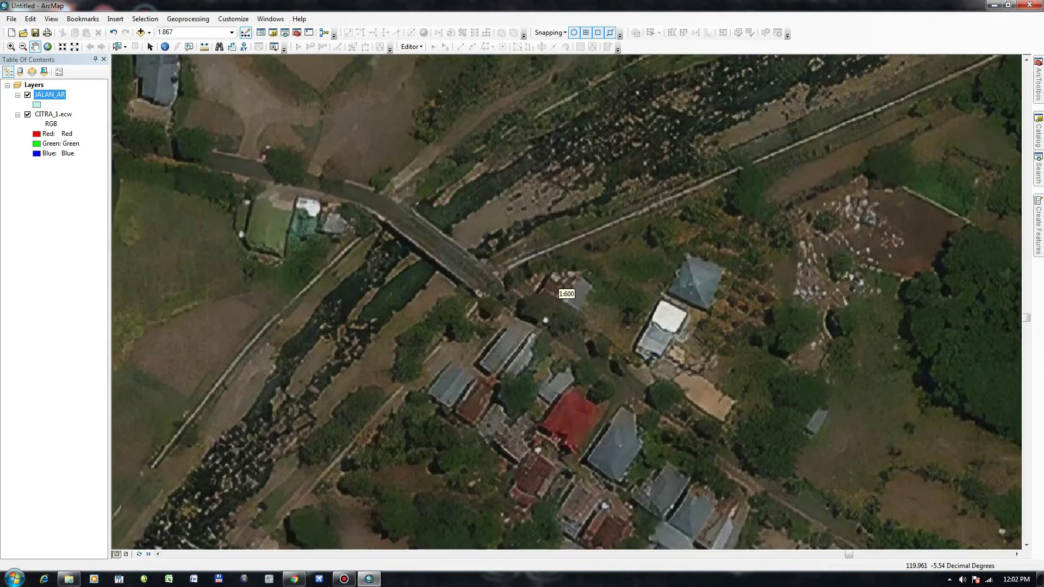
{"action": "left_click_drag", "start_coordinate": [467, 267], "coordinate": [691, 357]}
{"action": "left_click_drag", "start_coordinate": [543, 277], "coordinate": [475, 272]}
{"action": "scroll", "coordinate": [554, 308], "scroll_direction": "up", "scroll_amount": 1}
{"action": "scroll", "coordinate": [555, 307], "scroll_direction": "down", "scroll_amount": 1}
{"action": "scroll", "coordinate": [560, 297], "scroll_direction": "down", "scroll_amount": 2}
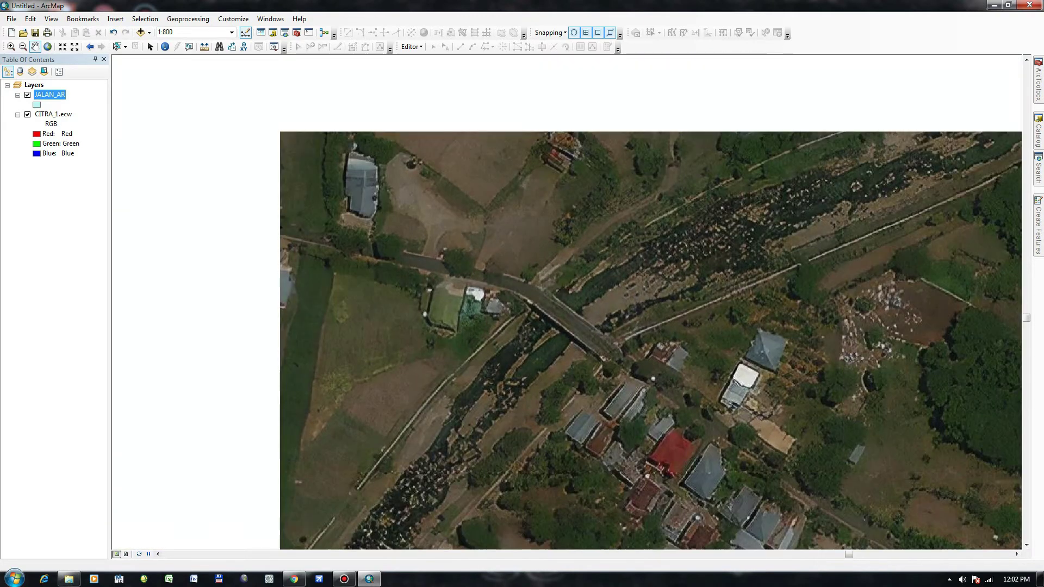
{"action": "scroll", "coordinate": [562, 297], "scroll_direction": "up", "scroll_amount": 2}
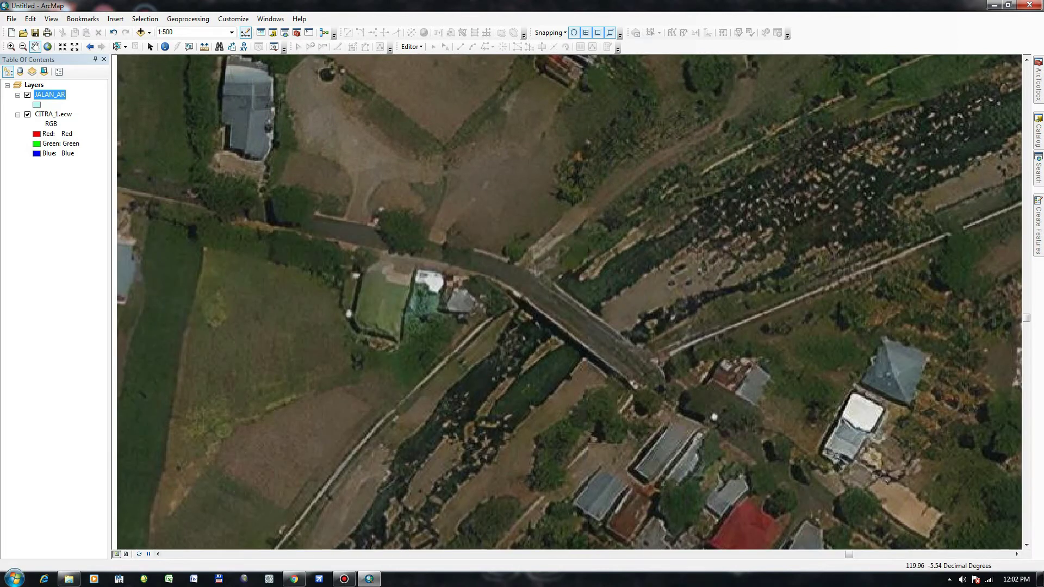
Step: Change the JALAN_AR layer symbol to Hollow with an outline width of 1
{"action": "left_click", "coordinate": [37, 104]}
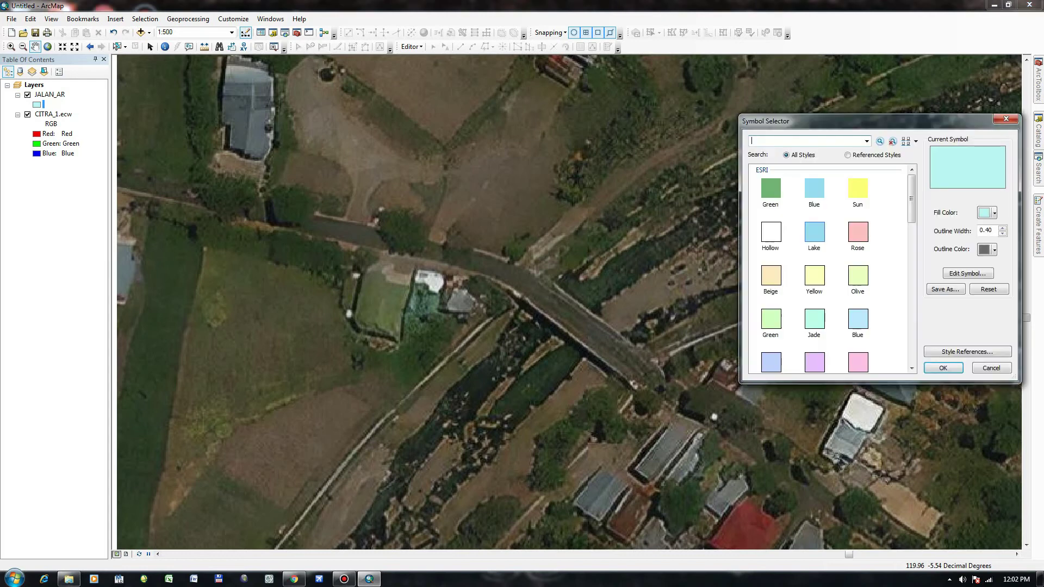
{"action": "left_click", "coordinate": [770, 232]}
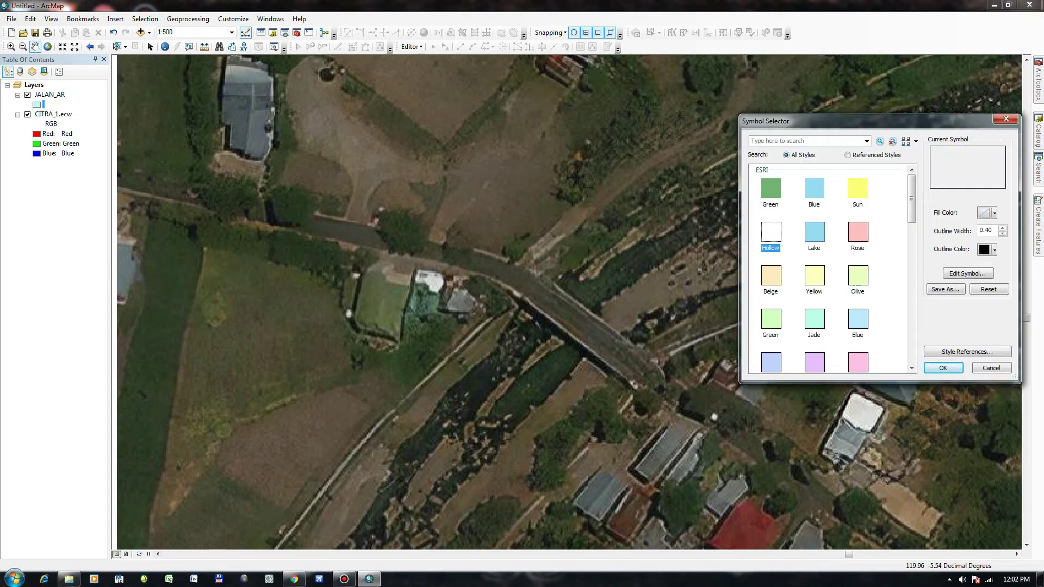
{"action": "left_click_drag", "start_coordinate": [994, 230], "coordinate": [979, 231]}
{"action": "type", "text": "1"}
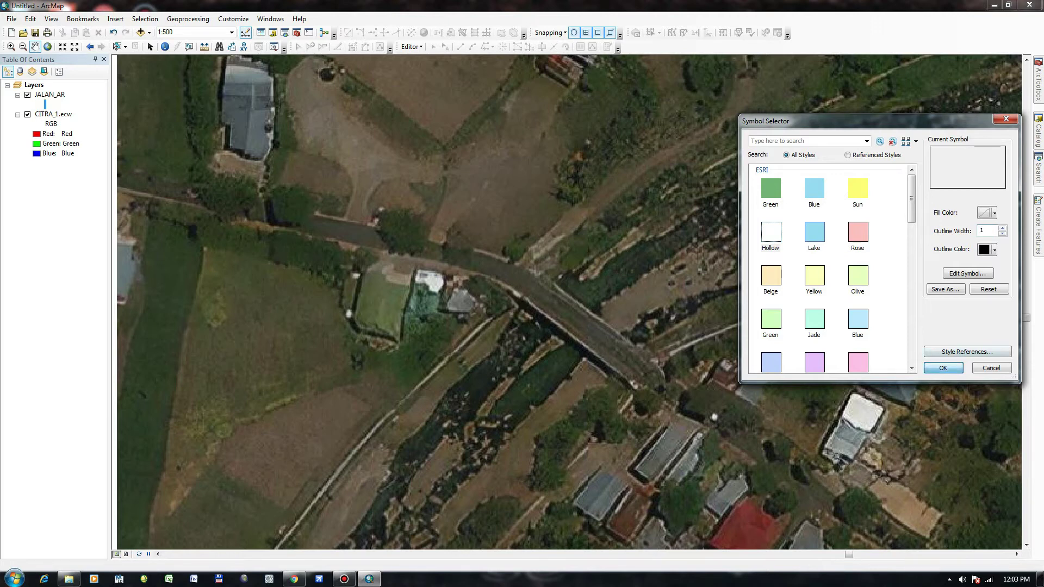
{"action": "left_click", "coordinate": [943, 368]}
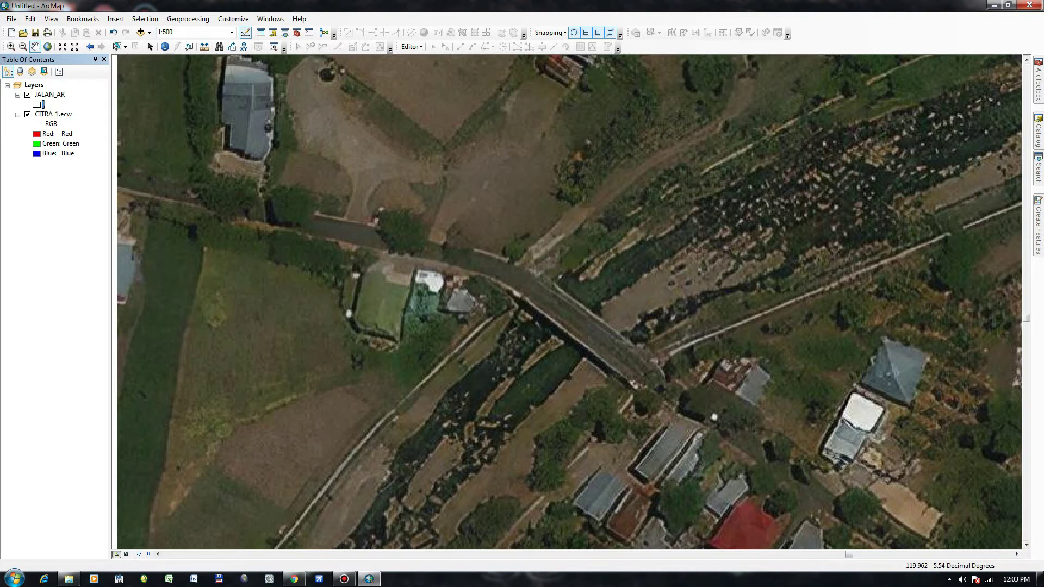
Step: Start an editing session and choose the JALAN_AR template for creating polygon features
{"action": "left_click", "coordinate": [1037, 227]}
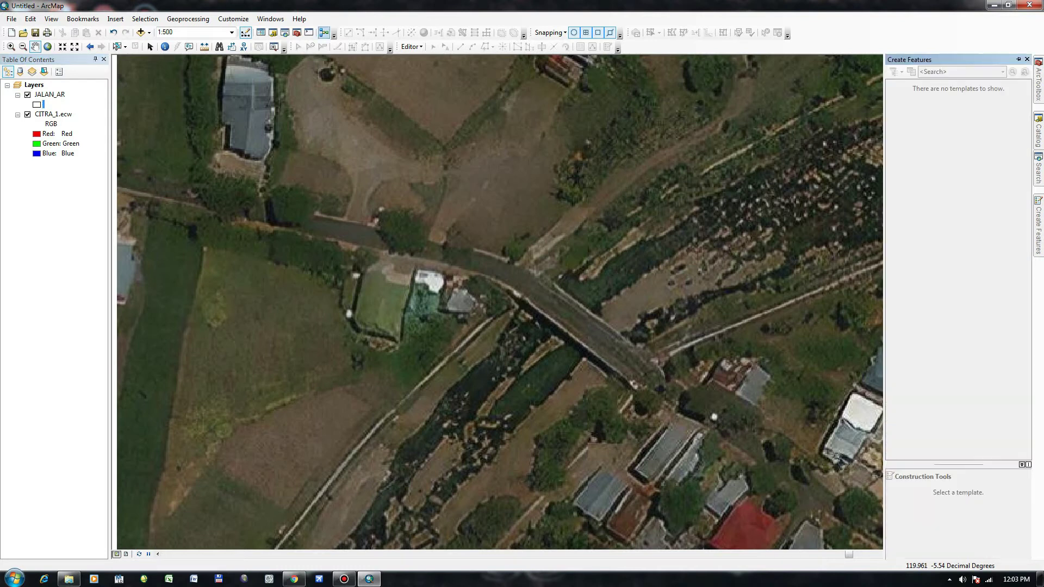
{"action": "left_click", "coordinate": [412, 47]}
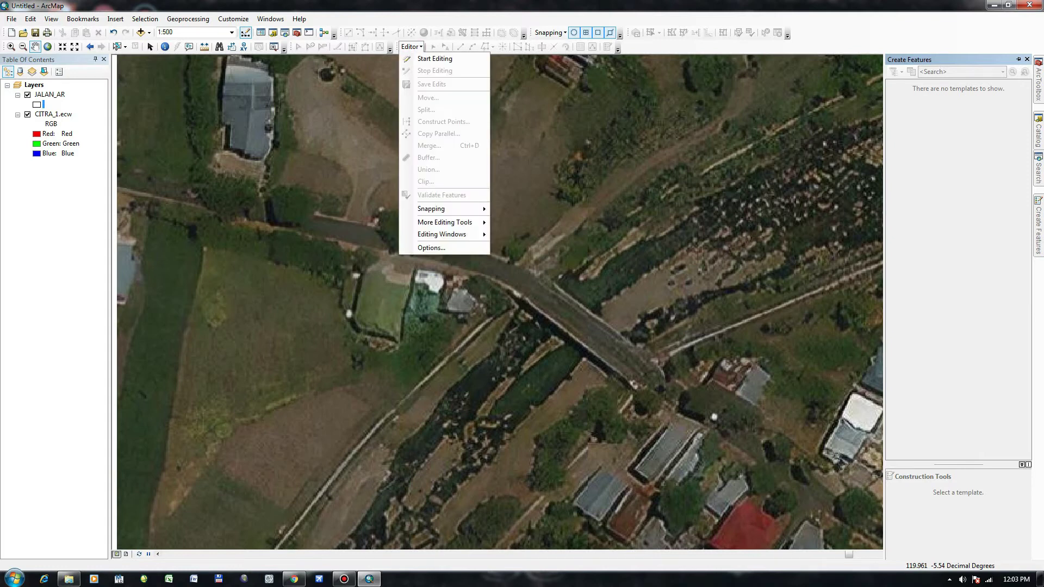
{"action": "left_click", "coordinate": [429, 58]}
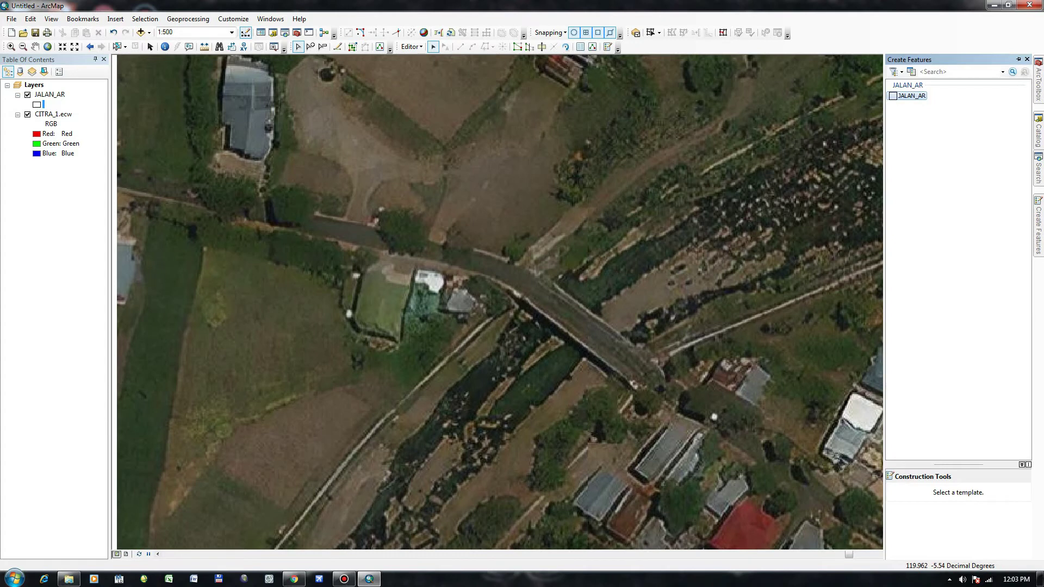
{"action": "left_click", "coordinate": [911, 96]}
Step: Digitize the road section across the river bridge as a closed JALAN_AR polygon, tracing both road edges from the bend to the bridge's far end
{"action": "scroll", "coordinate": [559, 291], "scroll_direction": "down", "scroll_amount": 2}
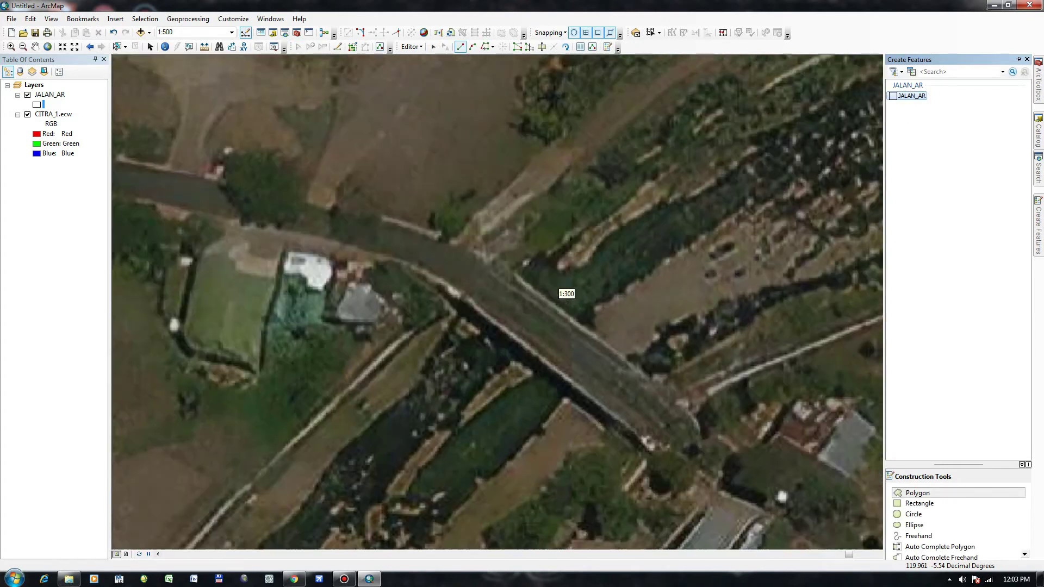
{"action": "scroll", "coordinate": [567, 293], "scroll_direction": "down", "scroll_amount": 1}
{"action": "left_click", "coordinate": [332, 245]}
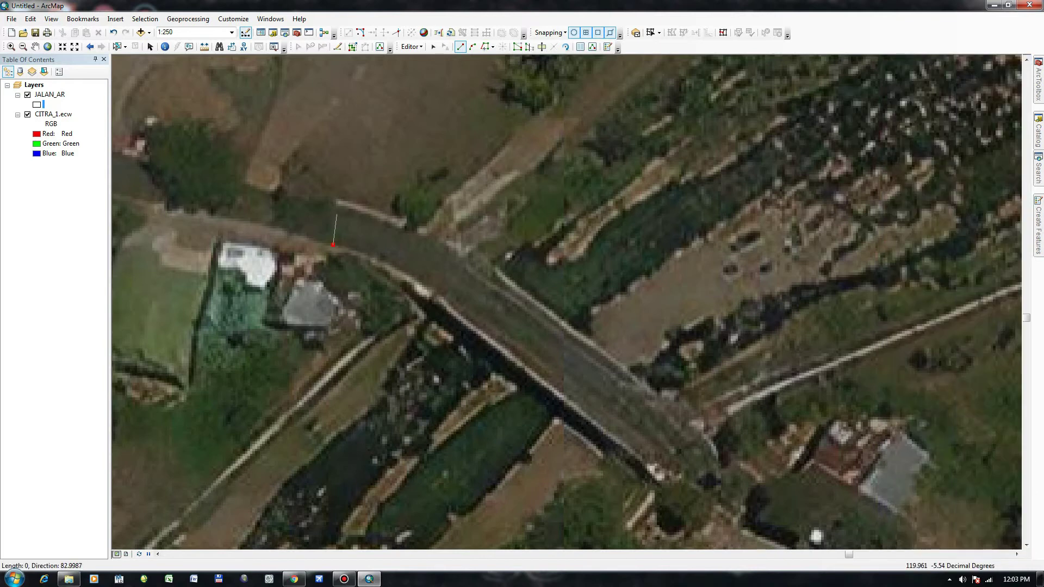
{"action": "left_click", "coordinate": [343, 209]}
{"action": "left_click", "coordinate": [384, 222]}
{"action": "left_click", "coordinate": [437, 245]}
{"action": "left_click", "coordinate": [540, 313]}
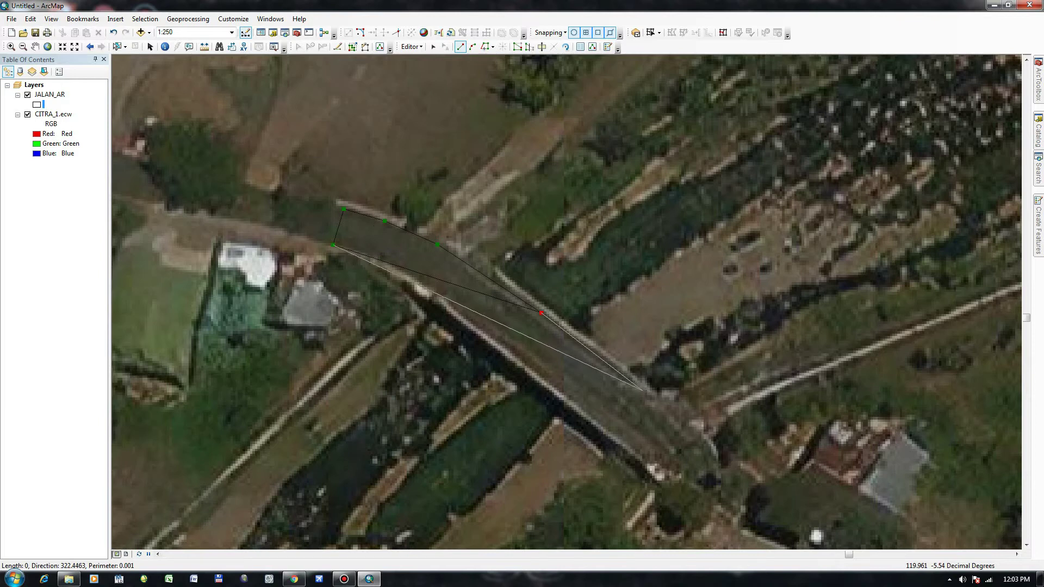
{"action": "left_click", "coordinate": [641, 389]}
{"action": "left_click", "coordinate": [697, 436]}
{"action": "left_click", "coordinate": [657, 470]}
{"action": "double_click", "coordinate": [657, 469]}
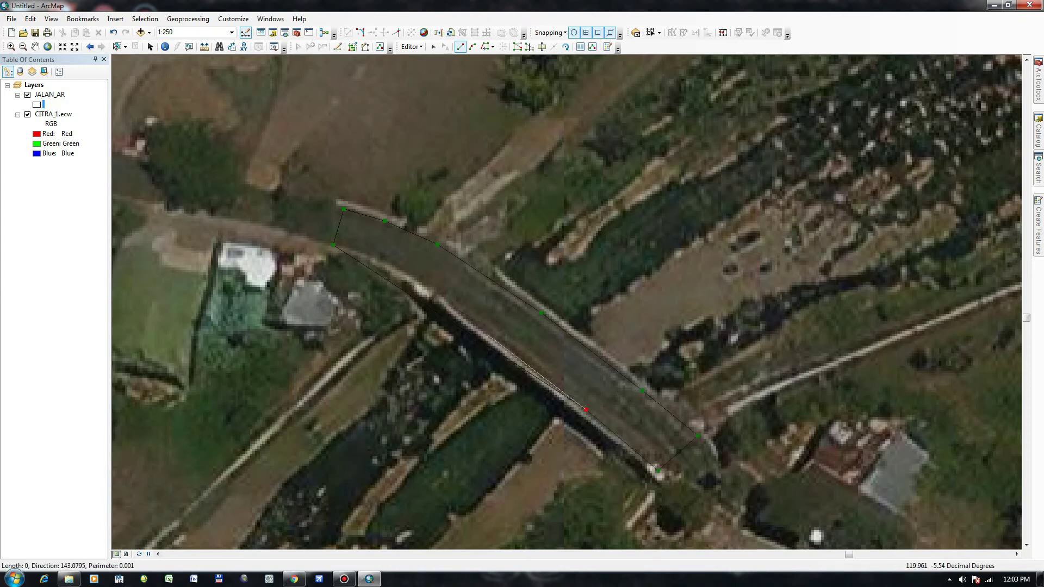
{"action": "left_click", "coordinate": [429, 288]}
{"action": "left_click", "coordinate": [372, 255]}
{"action": "left_click", "coordinate": [356, 251]}
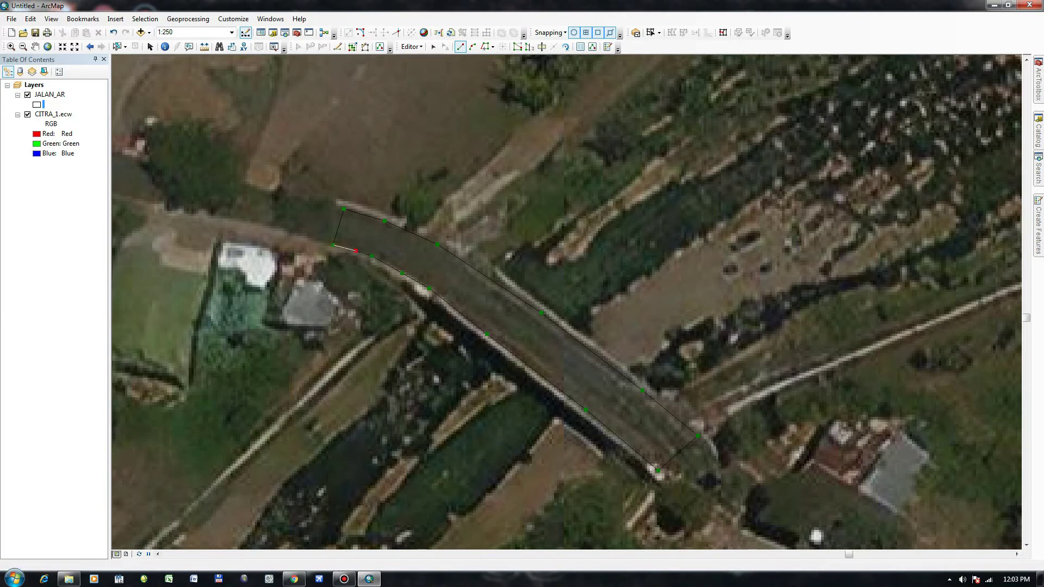
{"action": "double_click", "coordinate": [333, 245]}
{"action": "left_click_drag", "start_coordinate": [332, 245], "coordinate": [373, 184]}
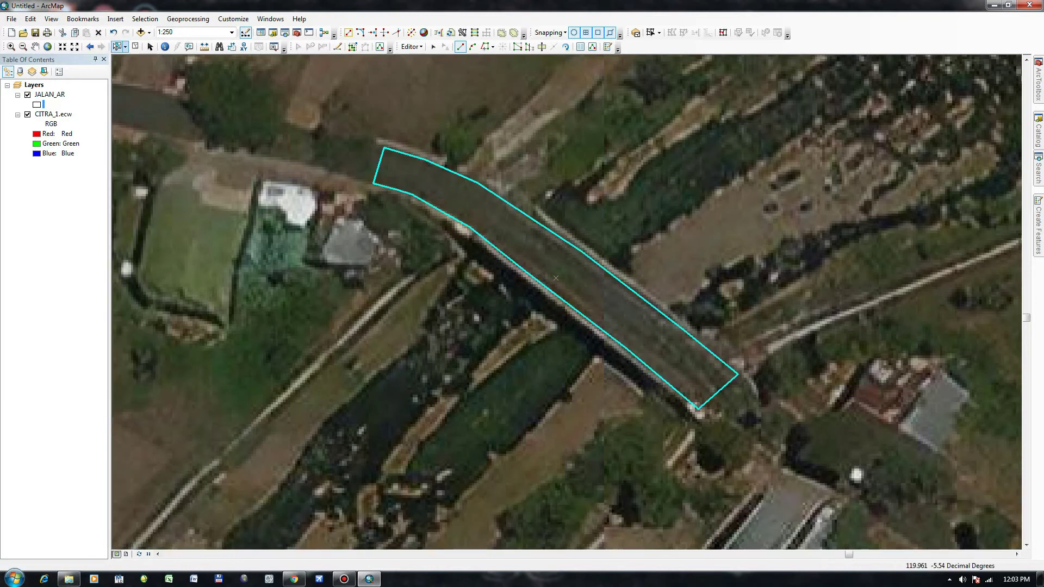
Step: Set the JALAN_AR outline width to 1.5 and clear the feature selection
{"action": "left_click", "coordinate": [116, 47]}
{"action": "left_click", "coordinate": [135, 47]}
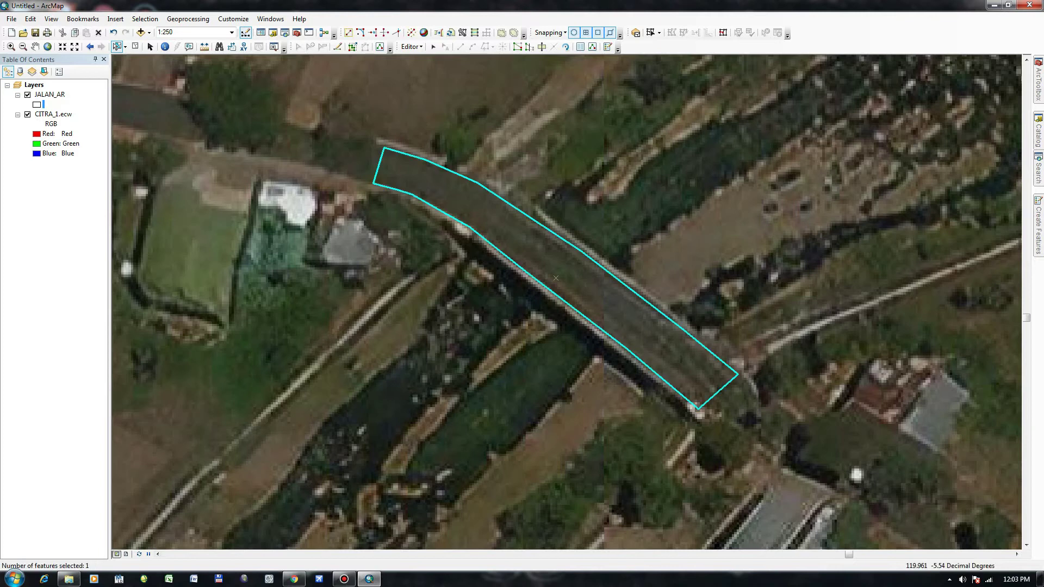
{"action": "left_click", "coordinate": [37, 104]}
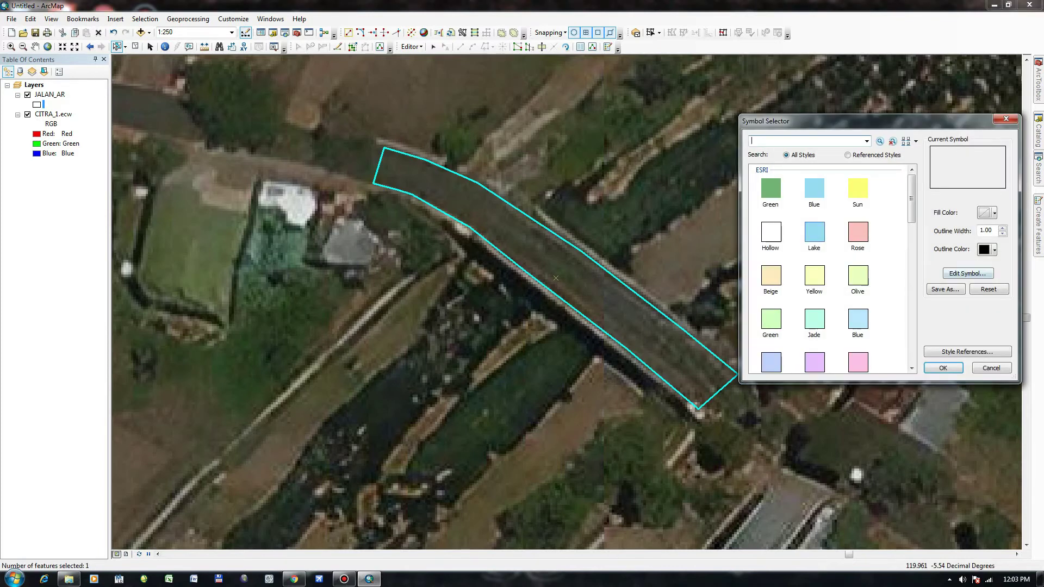
{"action": "left_click_drag", "start_coordinate": [870, 120], "coordinate": [772, 97]}
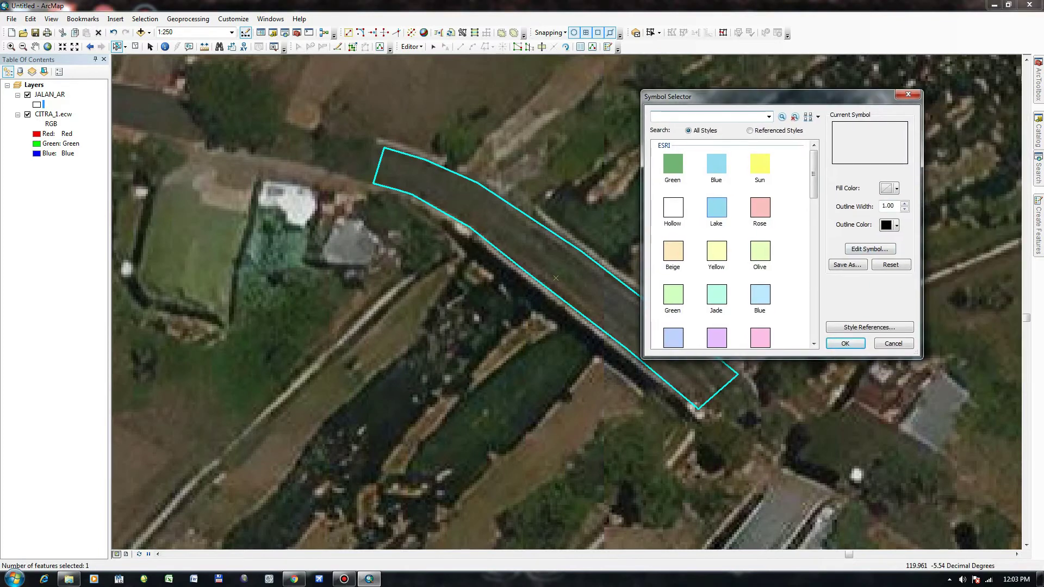
{"action": "double_click", "coordinate": [888, 206]}
{"action": "type", "text": "1.5"}
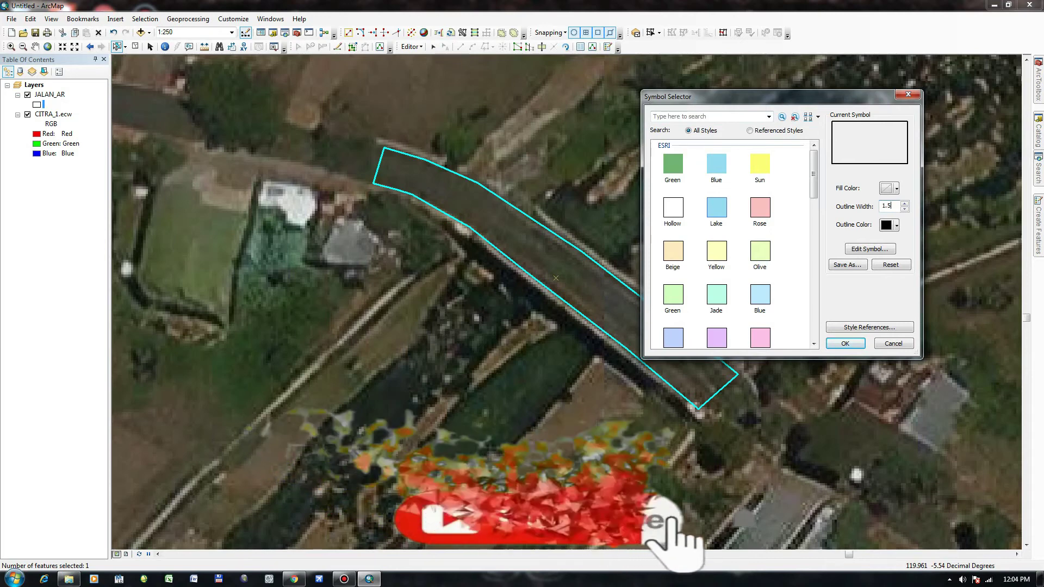
{"action": "key", "text": "Return"}
{"action": "left_click", "coordinate": [135, 47]}
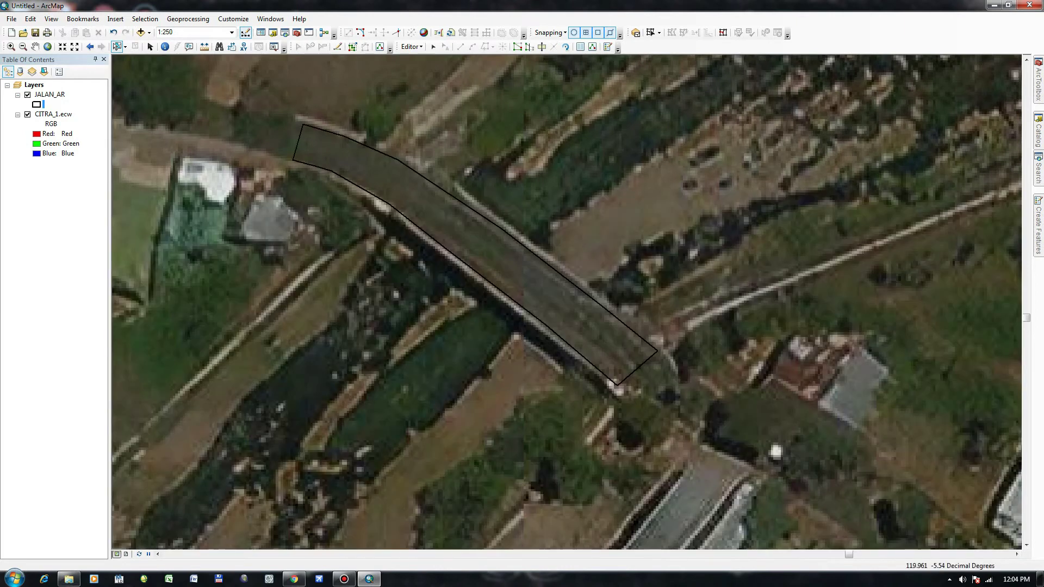
Step: Change the outline color of the JALAN_AR layer to red
{"action": "left_click", "coordinate": [36, 105]}
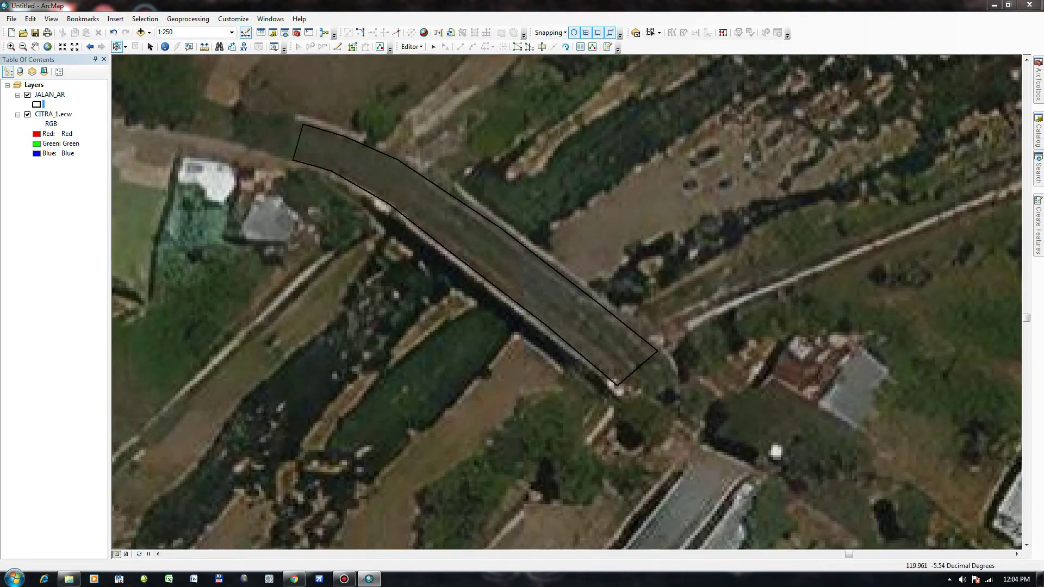
{"action": "left_click", "coordinate": [896, 225]}
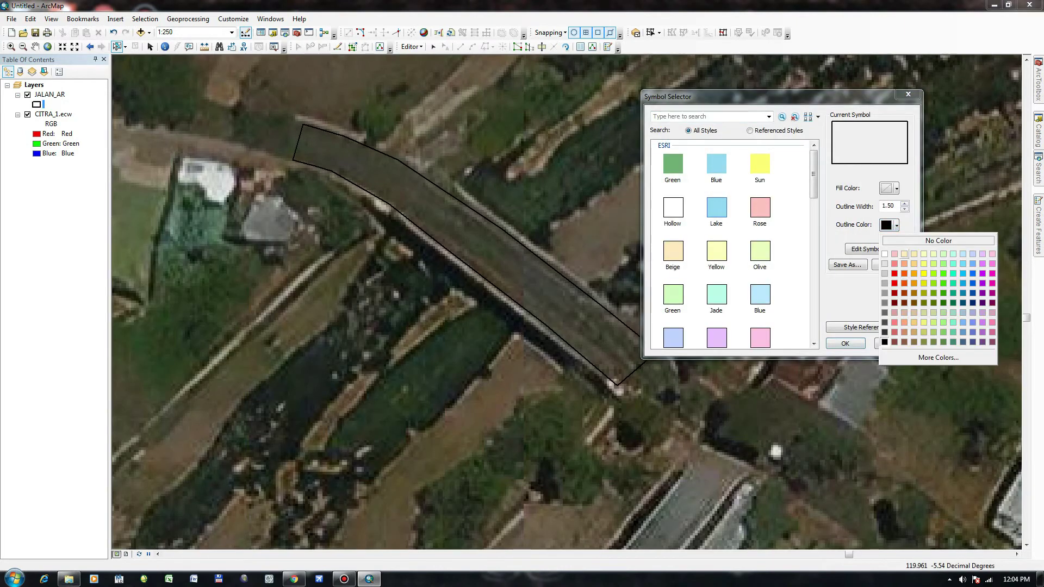
{"action": "left_click", "coordinate": [894, 283]}
{"action": "left_click", "coordinate": [845, 344]}
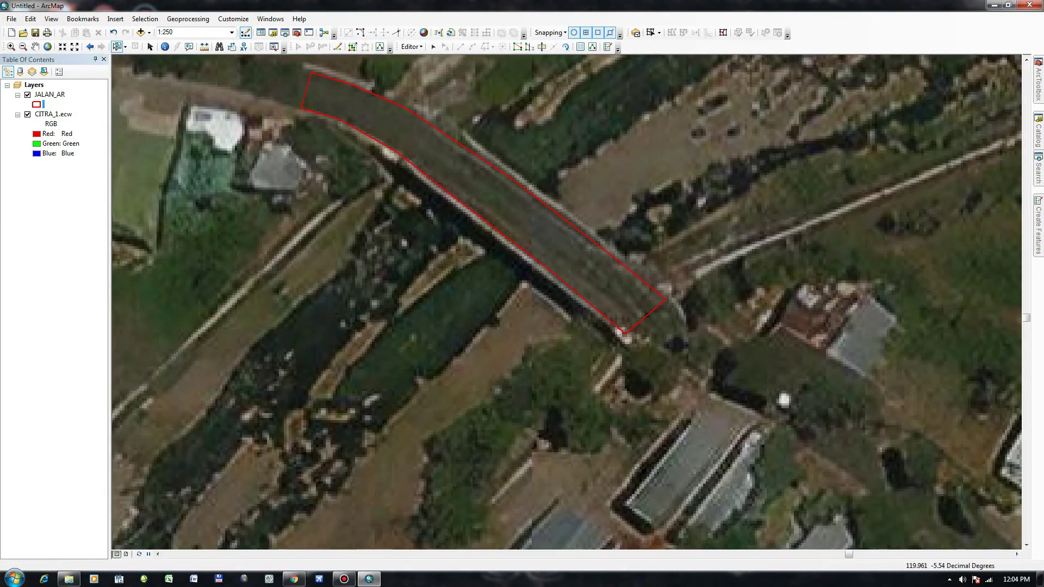
{"action": "scroll", "coordinate": [566, 294], "scroll_direction": "down", "scroll_amount": 3}
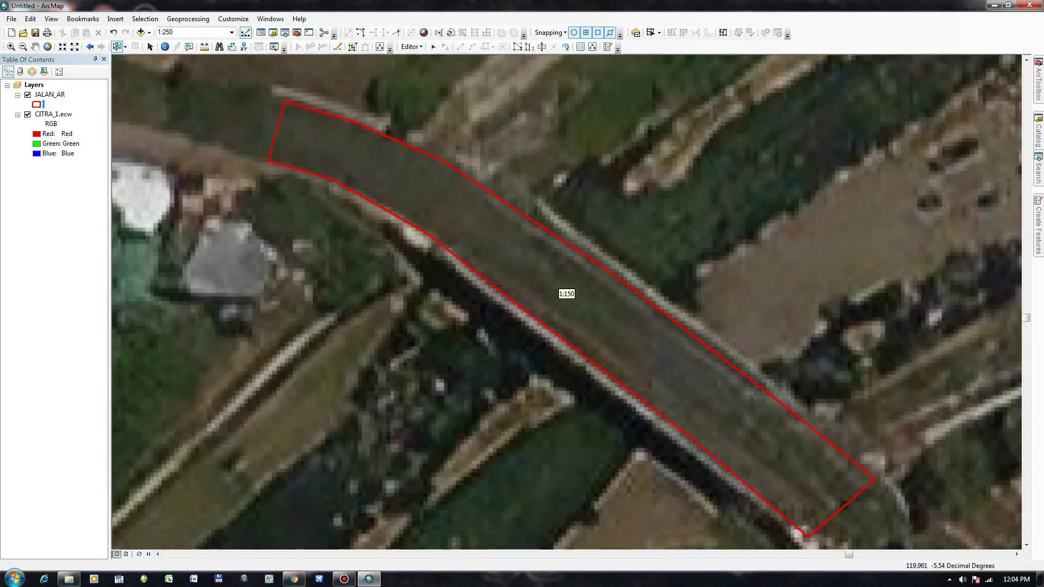
{"action": "scroll", "coordinate": [548, 250], "scroll_direction": "up", "scroll_amount": 3}
{"action": "left_click_drag", "start_coordinate": [565, 294], "coordinate": [500, 262]}
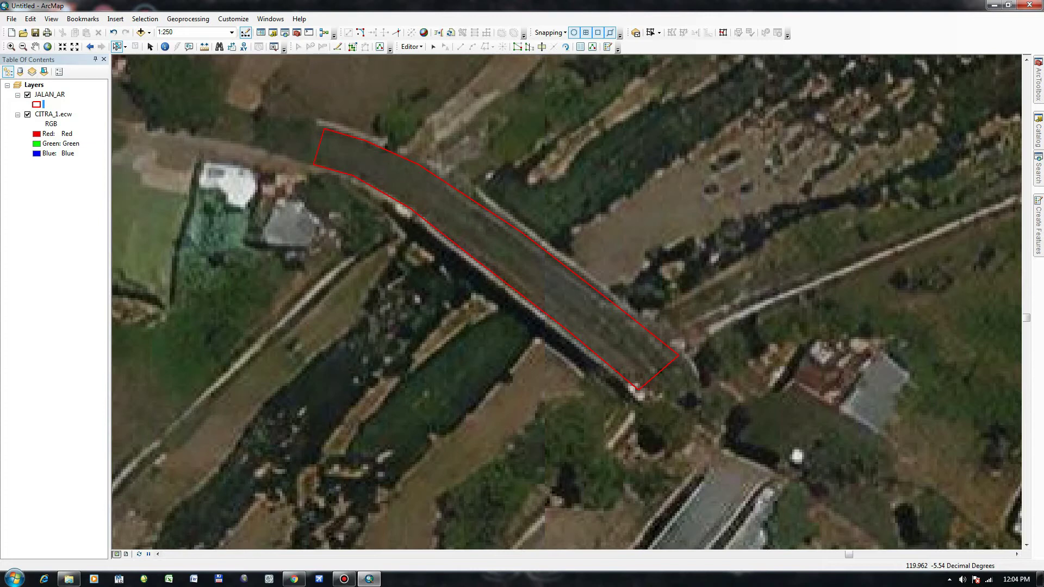
Step: Begin a new shapefile in the SHP folder, named JALAN_LN with the Polyline feature type
{"action": "mouse_move", "coordinate": [1038, 133]}
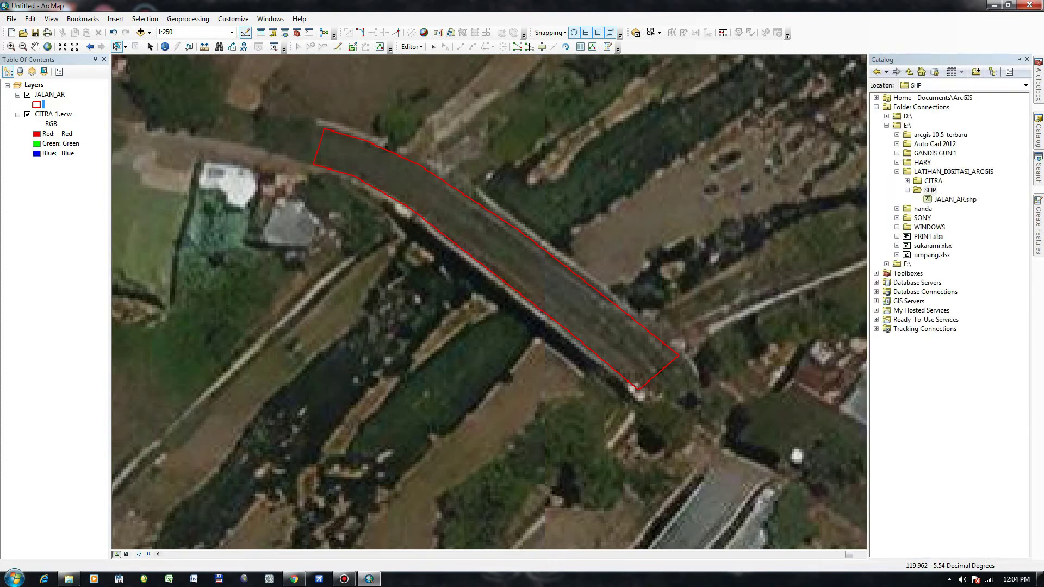
{"action": "right_click", "coordinate": [929, 190]}
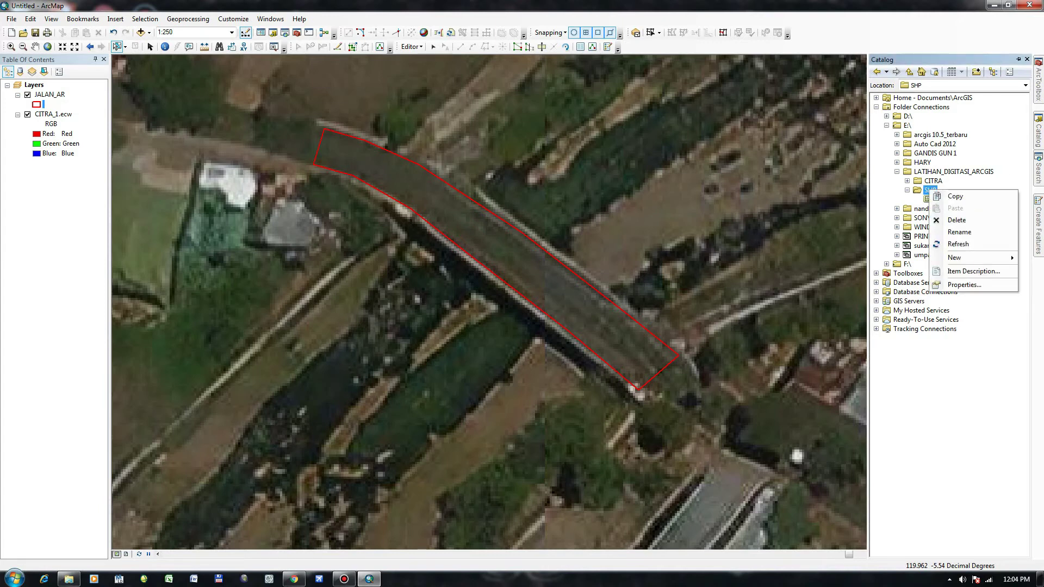
{"action": "mouse_move", "coordinate": [954, 257]}
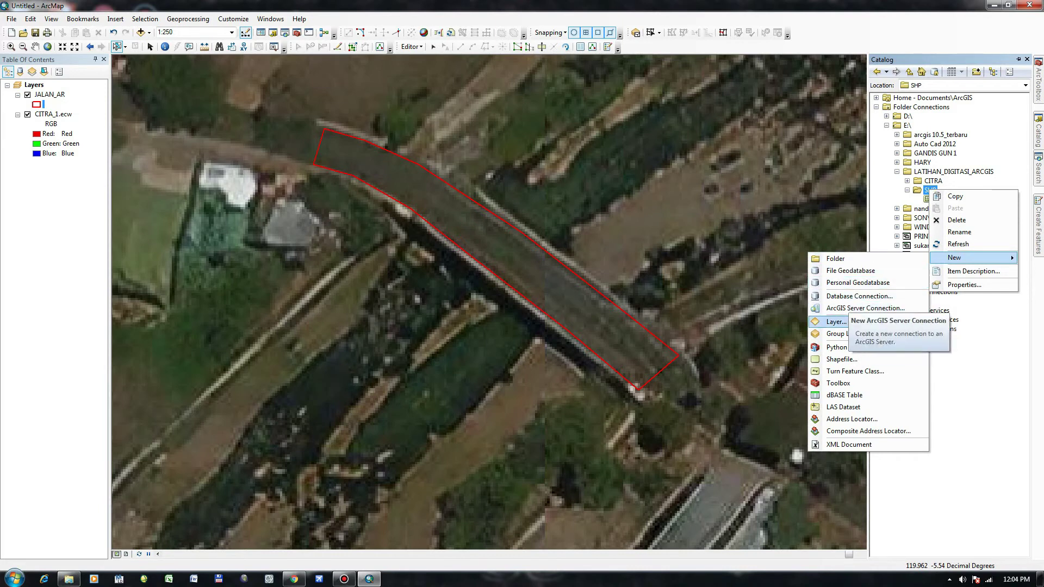
{"action": "left_click", "coordinate": [842, 360]}
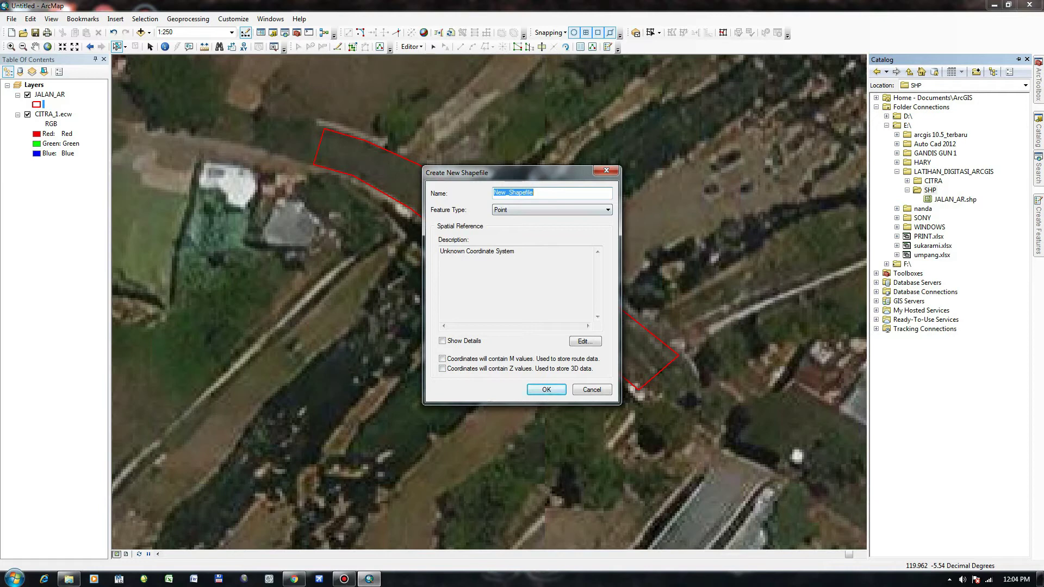
{"action": "type", "text": "JALAN_LN"}
{"action": "left_click", "coordinate": [552, 210]}
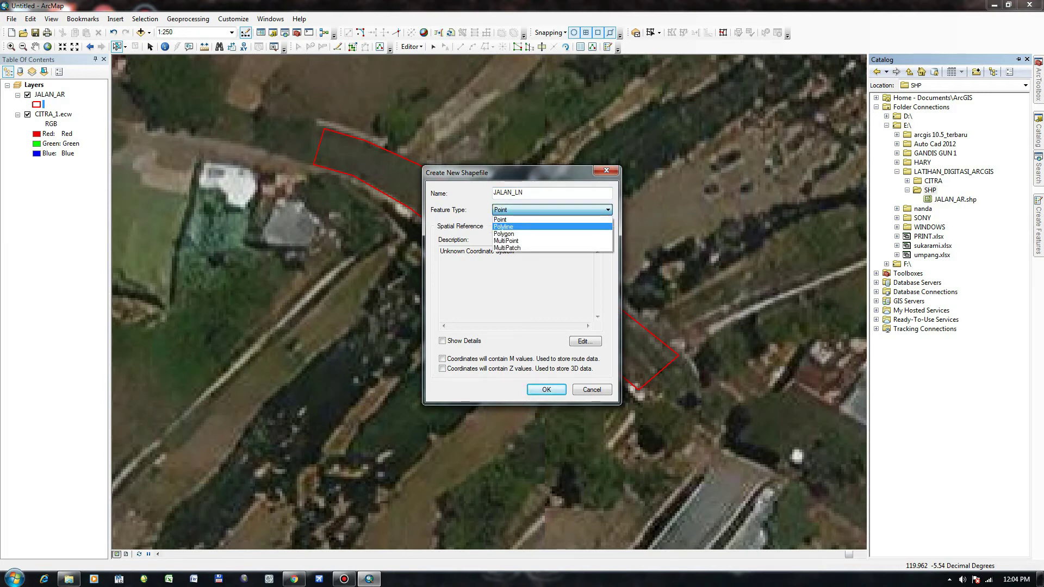
{"action": "left_click", "coordinate": [533, 227]}
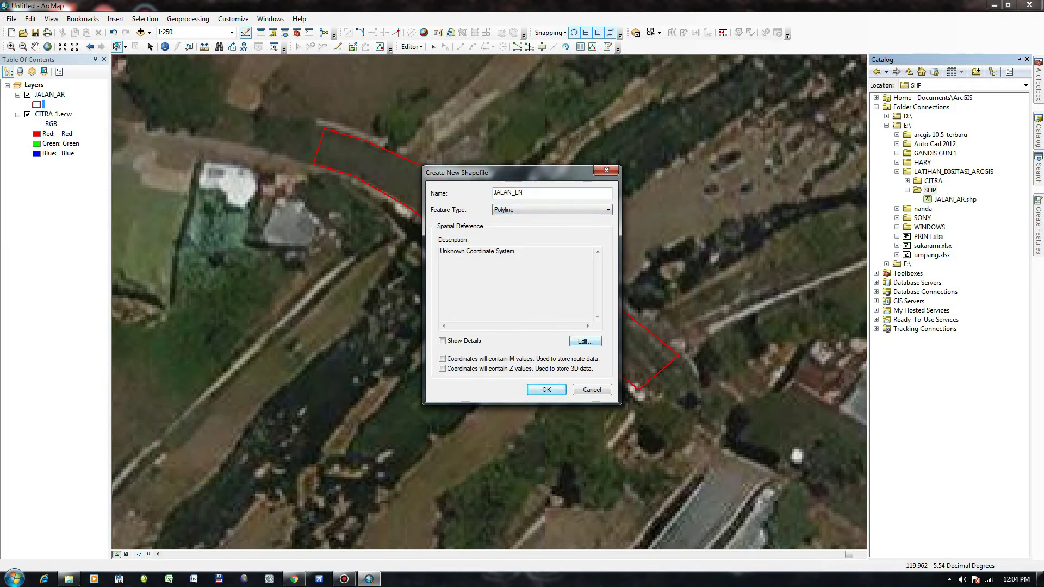
Step: Assign the GCS_WGS_1984 coordinate system to JALAN_LN and create the shapefile
{"action": "left_click", "coordinate": [585, 342]}
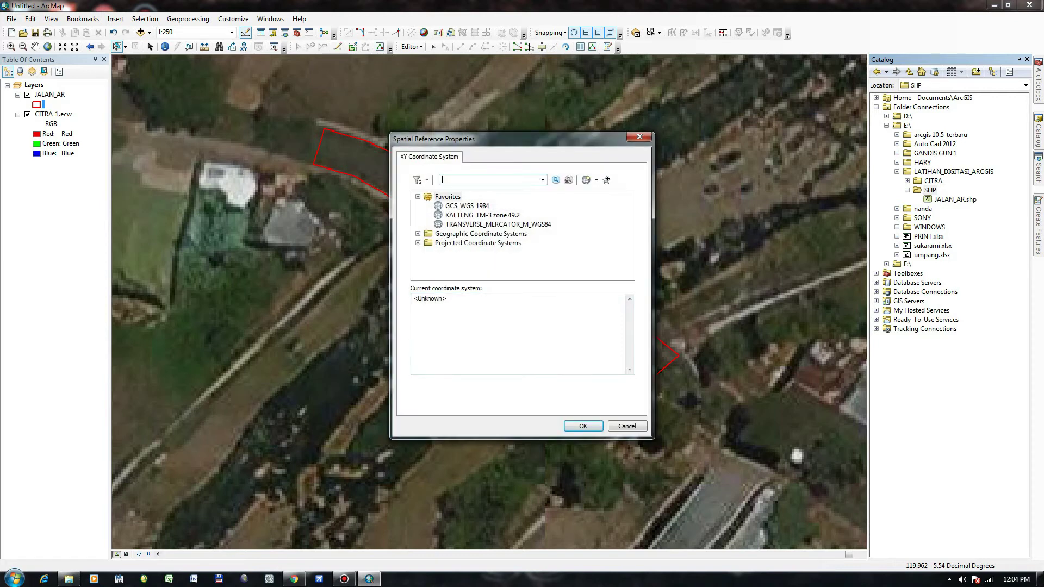
{"action": "left_click", "coordinate": [466, 206]}
{"action": "left_click", "coordinate": [583, 426]}
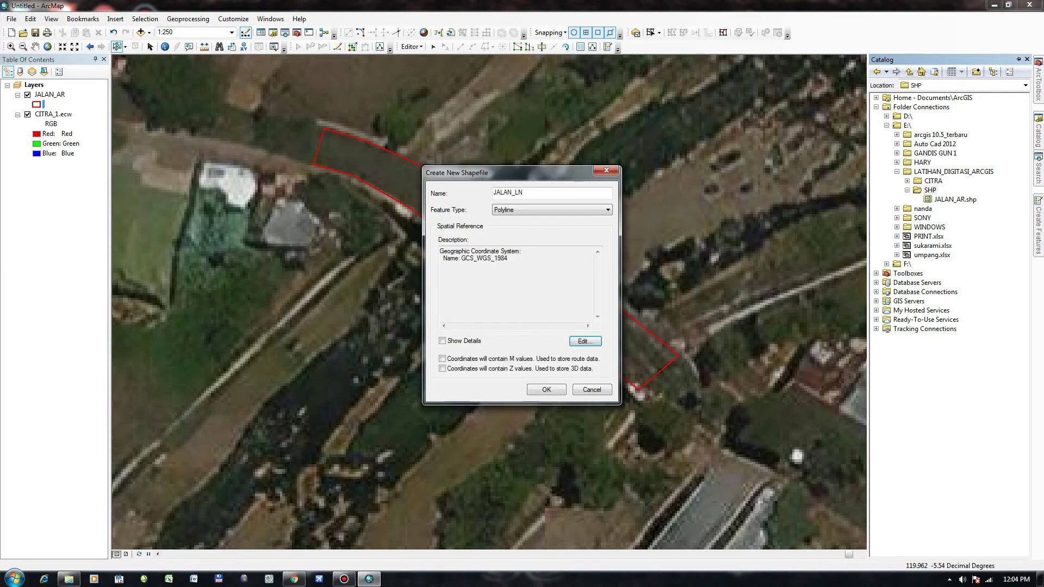
{"action": "key", "text": "Return"}
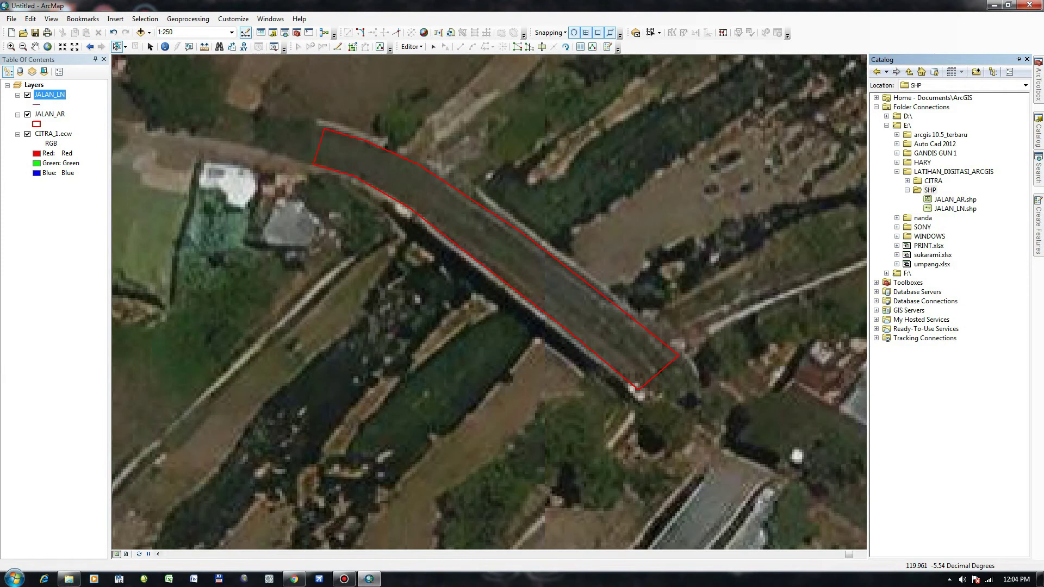
Step: Apply the Highway Ramp symbol in green to the JALAN_LN layer
{"action": "left_click", "coordinate": [38, 104]}
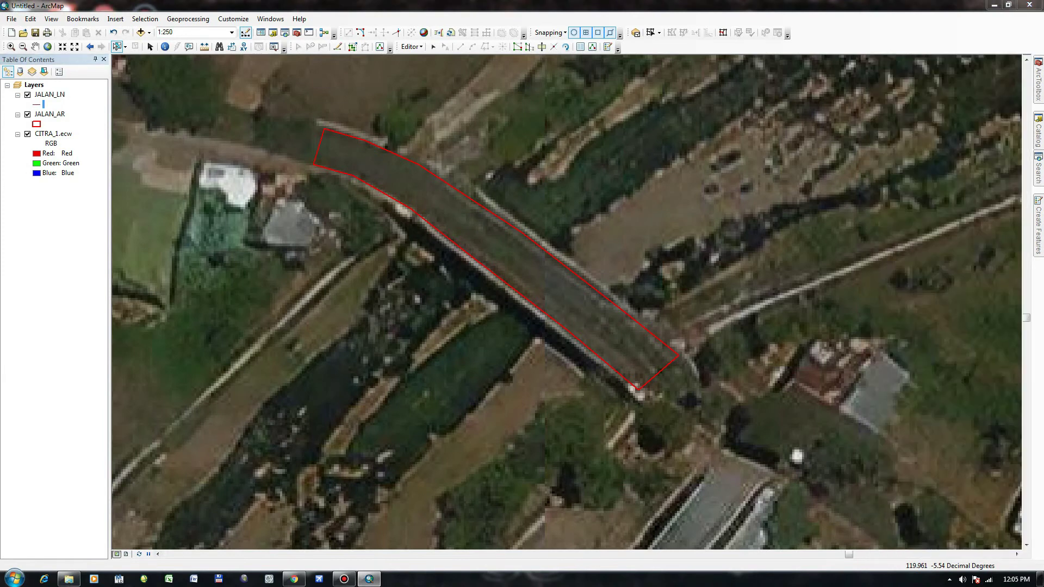
{"action": "left_click", "coordinate": [716, 167]}
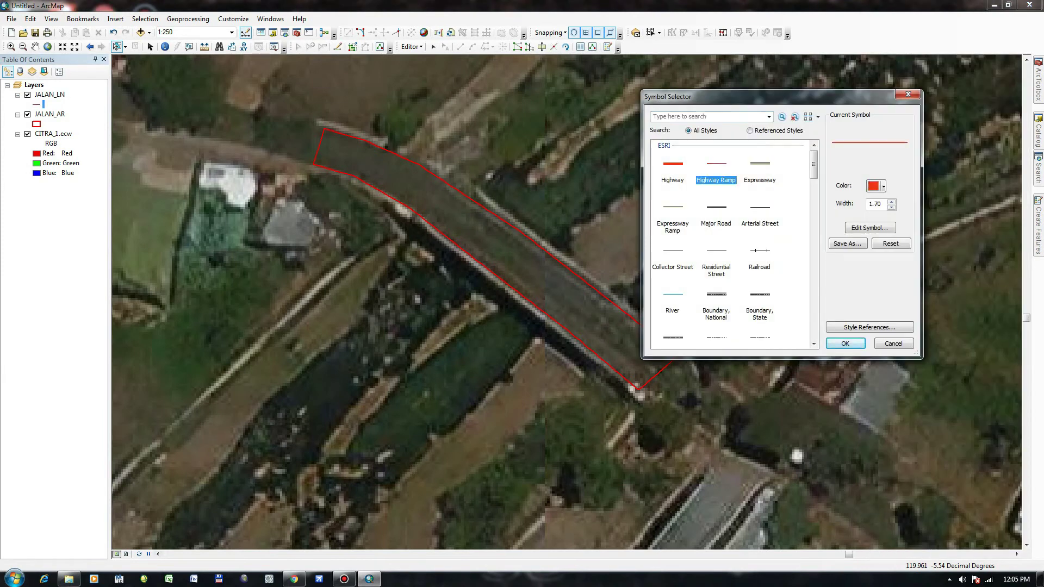
{"action": "left_click", "coordinate": [876, 185]}
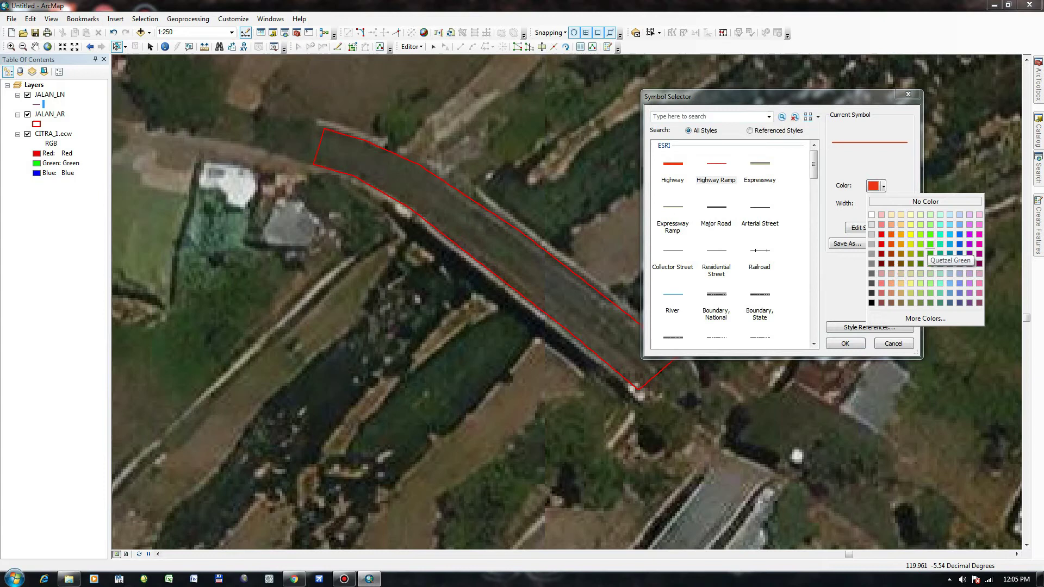
{"action": "left_click", "coordinate": [930, 244]}
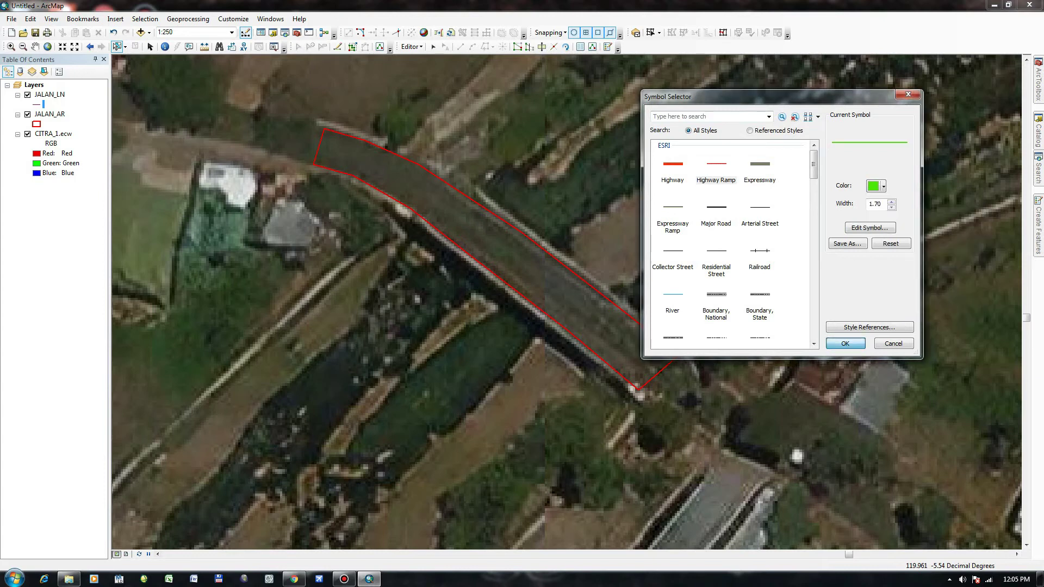
{"action": "left_click", "coordinate": [845, 343]}
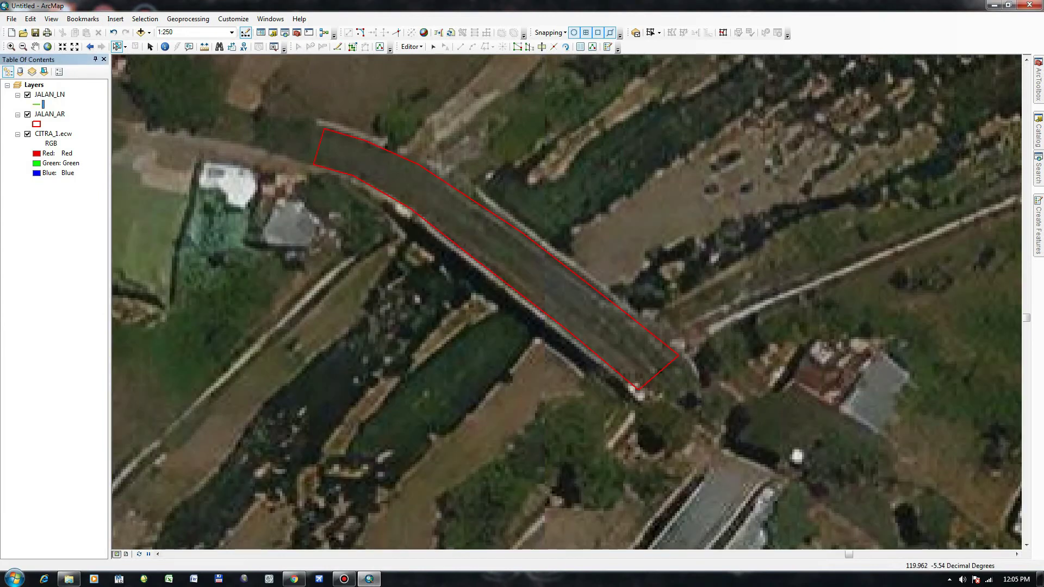
Step: Save the edits and stop the current editing session
{"action": "left_click", "coordinate": [1038, 230]}
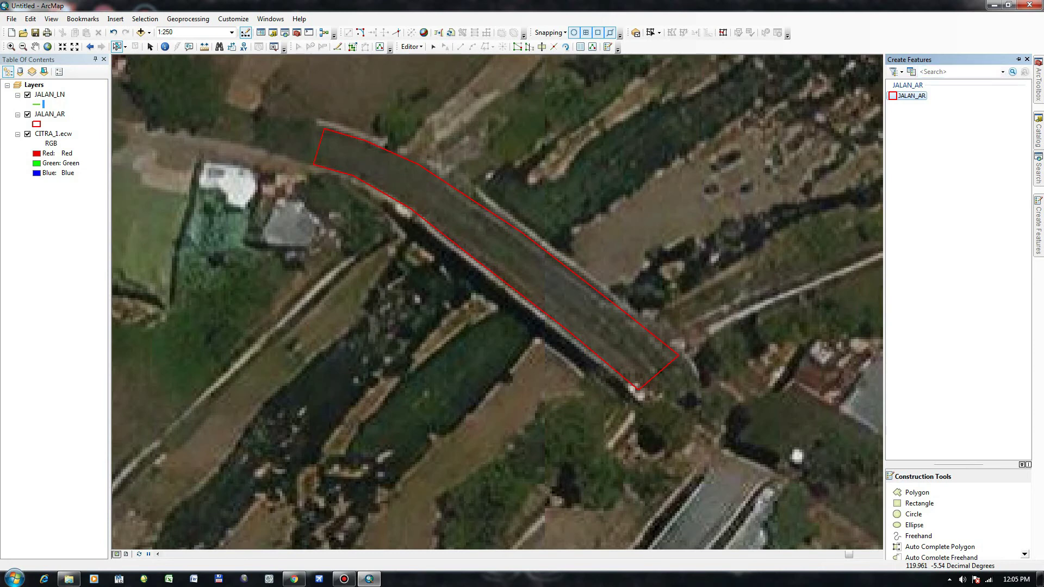
{"action": "left_click", "coordinate": [411, 46]}
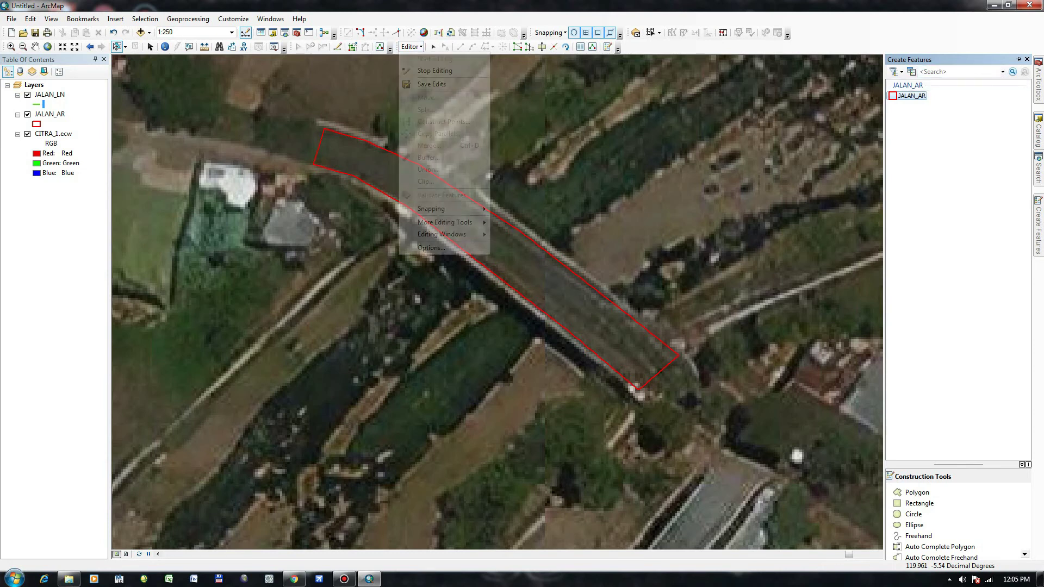
{"action": "left_click", "coordinate": [423, 83]}
{"action": "left_click", "coordinate": [411, 47]}
{"action": "left_click", "coordinate": [434, 71]}
Step: Start a new editing session and choose the JALAN_LN template for creating line features
{"action": "left_click", "coordinate": [411, 47]}
{"action": "left_click", "coordinate": [434, 58]}
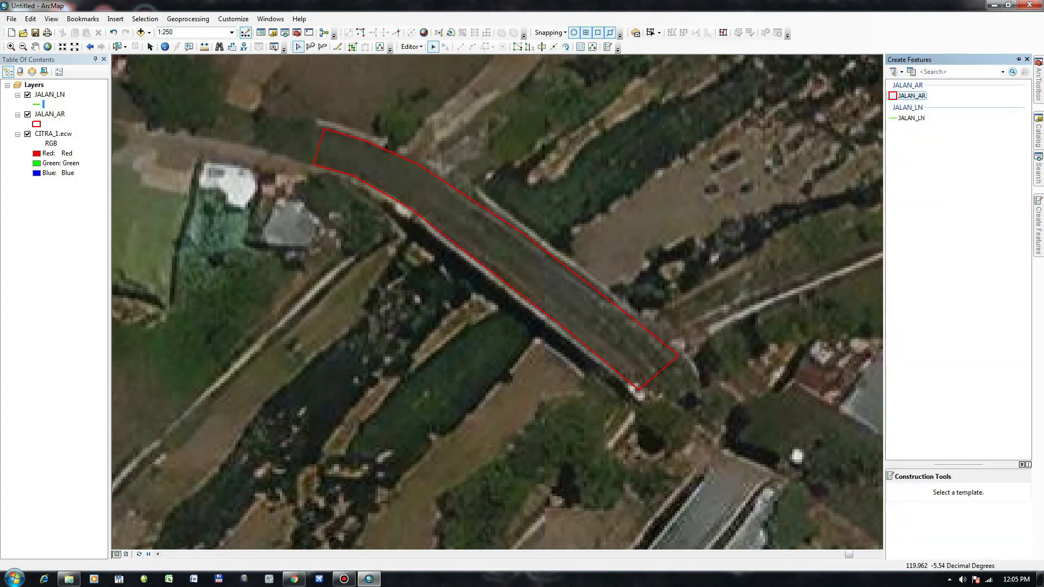
{"action": "left_click", "coordinate": [911, 118]}
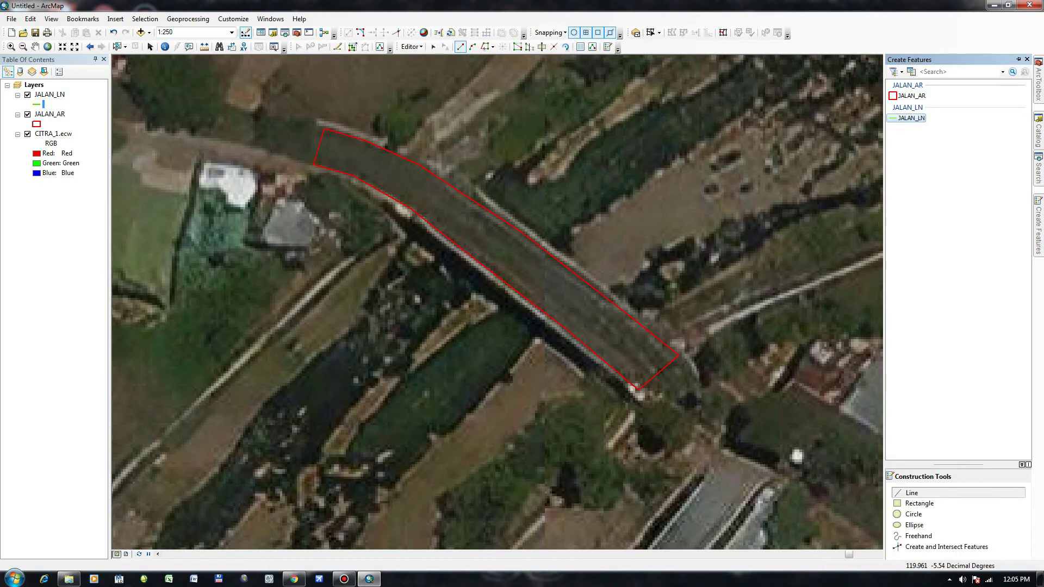
{"action": "scroll", "coordinate": [360, 155], "scroll_direction": "down", "scroll_amount": 2}
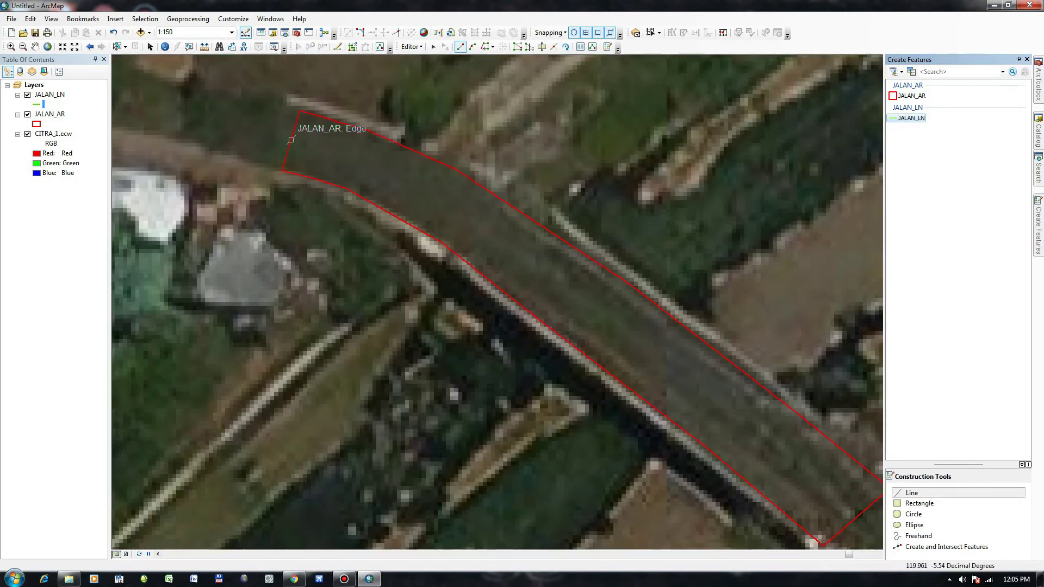
Step: Draw the JALAN_LN line along the middle of the JALAN_AR road polygon, from its northwest end edge to its southeast end edge
{"action": "left_click", "coordinate": [290, 140]}
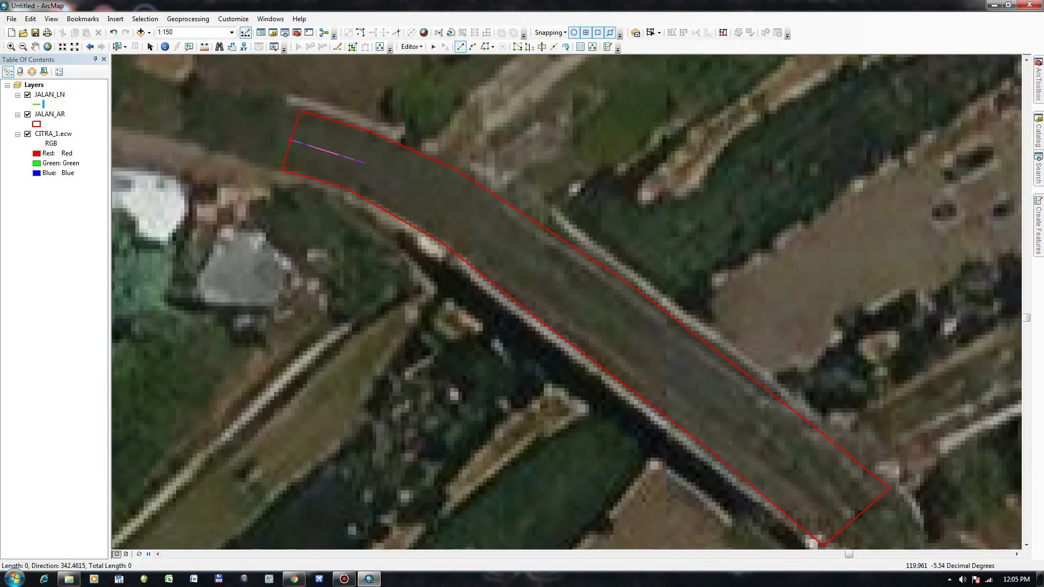
{"action": "left_click", "coordinate": [418, 187]}
{"action": "mouse_move", "coordinate": [495, 239]}
{"action": "left_mouse_down"}
{"action": "mouse_move", "coordinate": [435, 176]}
{"action": "mouse_move", "coordinate": [336, 117]}
{"action": "left_mouse_up"}
{"action": "left_click", "coordinate": [335, 117]}
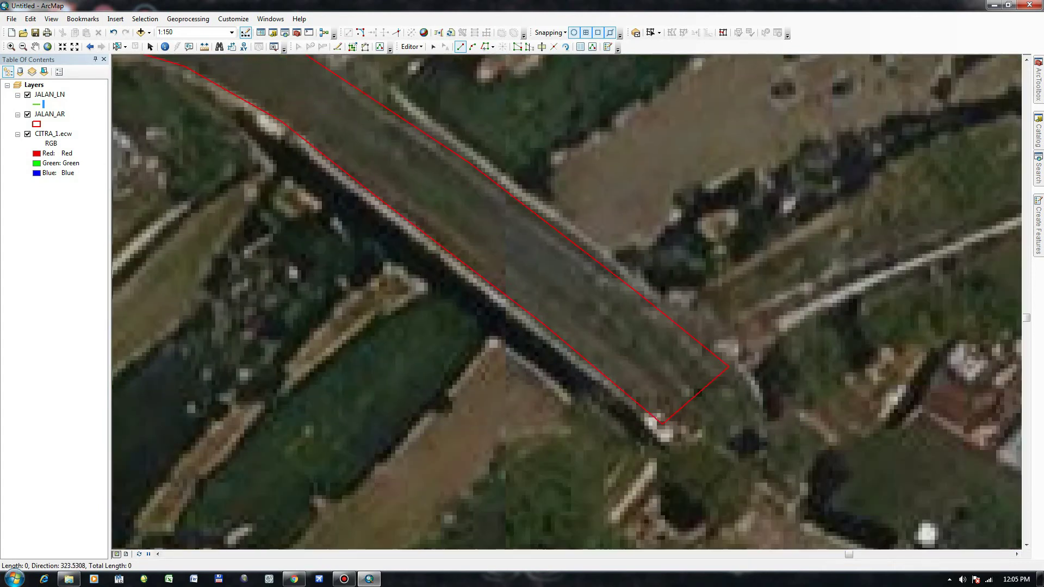
{"action": "left_click", "coordinate": [476, 217]}
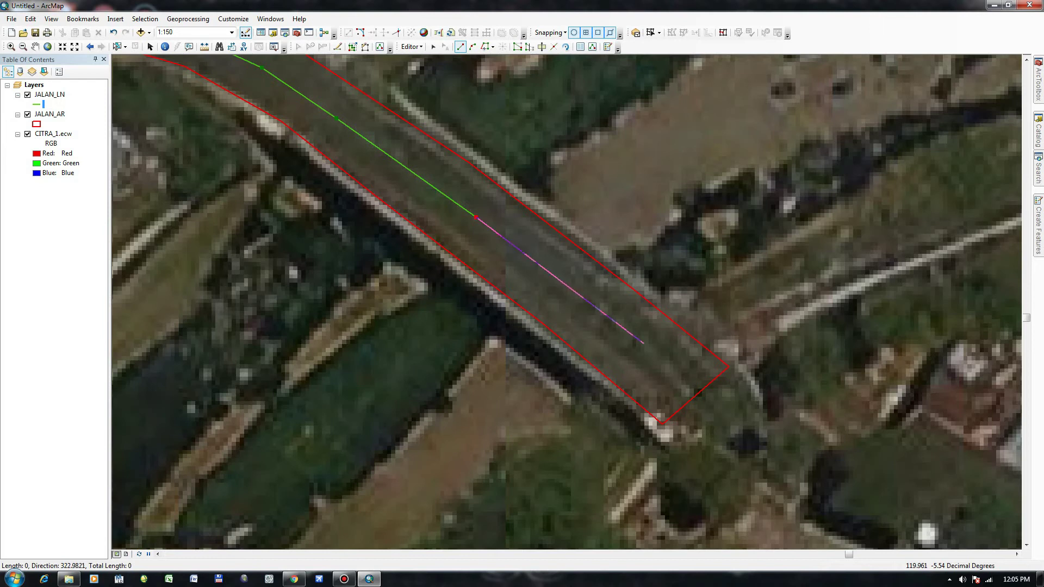
{"action": "left_click", "coordinate": [643, 345]}
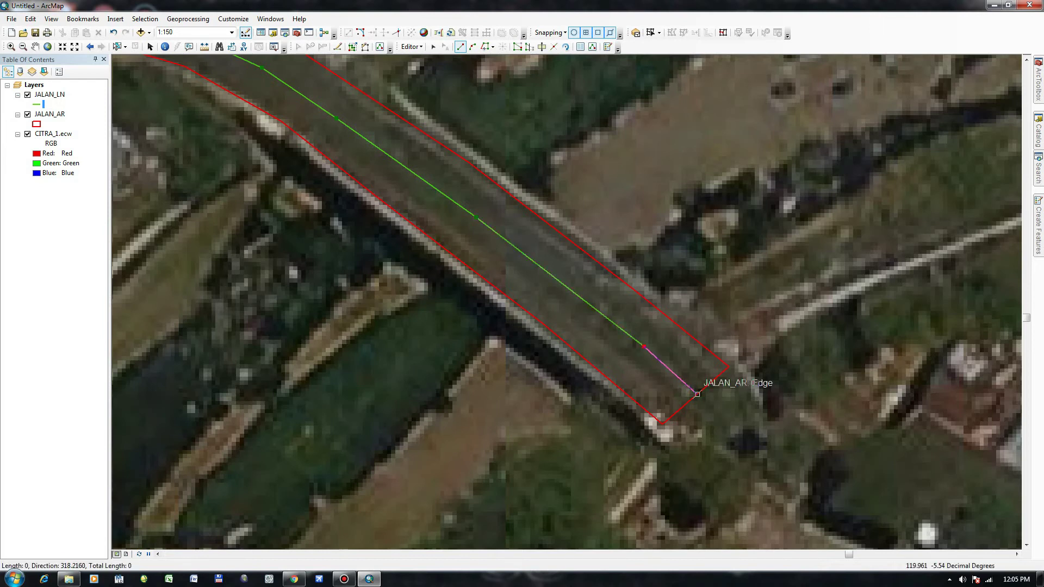
{"action": "double_click", "coordinate": [696, 394]}
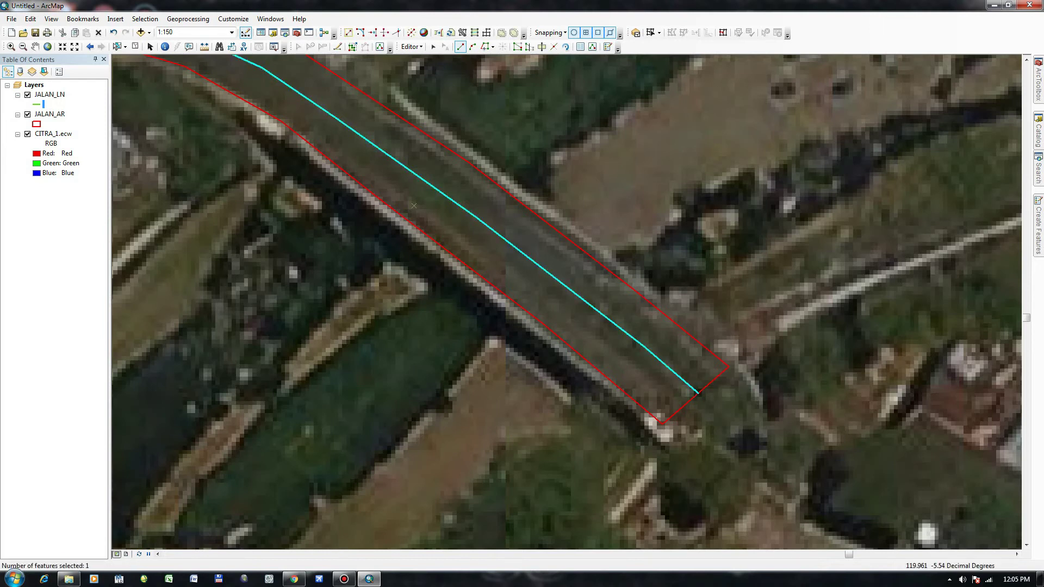
Step: Set up a new shapefile in the SHP folder with the name BANGUNAN_AR and the Polygon feature type
{"action": "scroll", "coordinate": [560, 263], "scroll_direction": "down", "scroll_amount": 2}
{"action": "left_click_drag", "start_coordinate": [559, 263], "coordinate": [259, 212]}
{"action": "left_click_drag", "start_coordinate": [731, 321], "coordinate": [520, 236]}
{"action": "scroll", "coordinate": [519, 235], "scroll_direction": "down", "scroll_amount": 3}
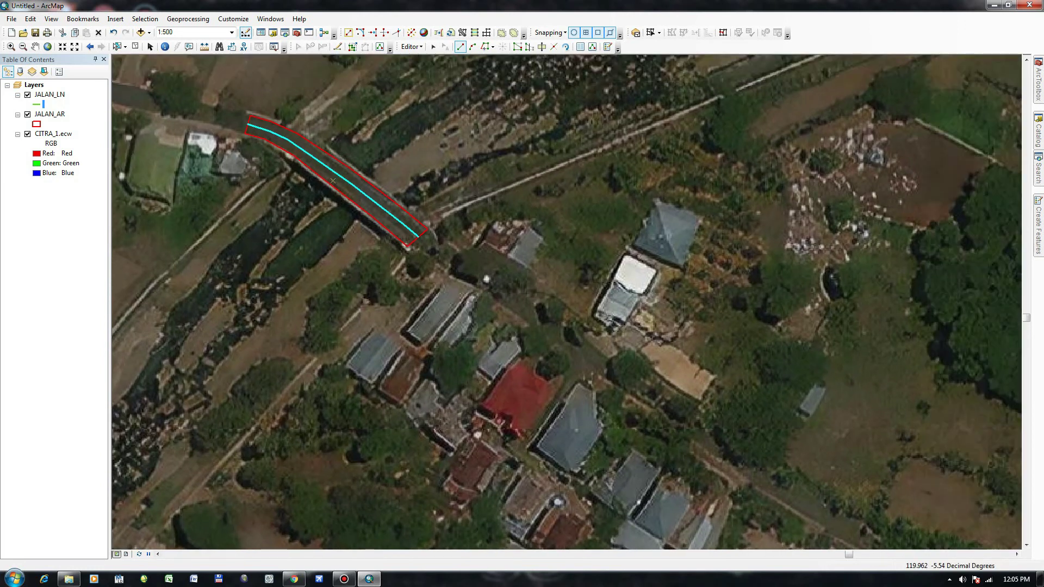
{"action": "left_click_drag", "start_coordinate": [600, 297], "coordinate": [566, 293]}
{"action": "scroll", "coordinate": [566, 293], "scroll_direction": "up", "scroll_amount": 2}
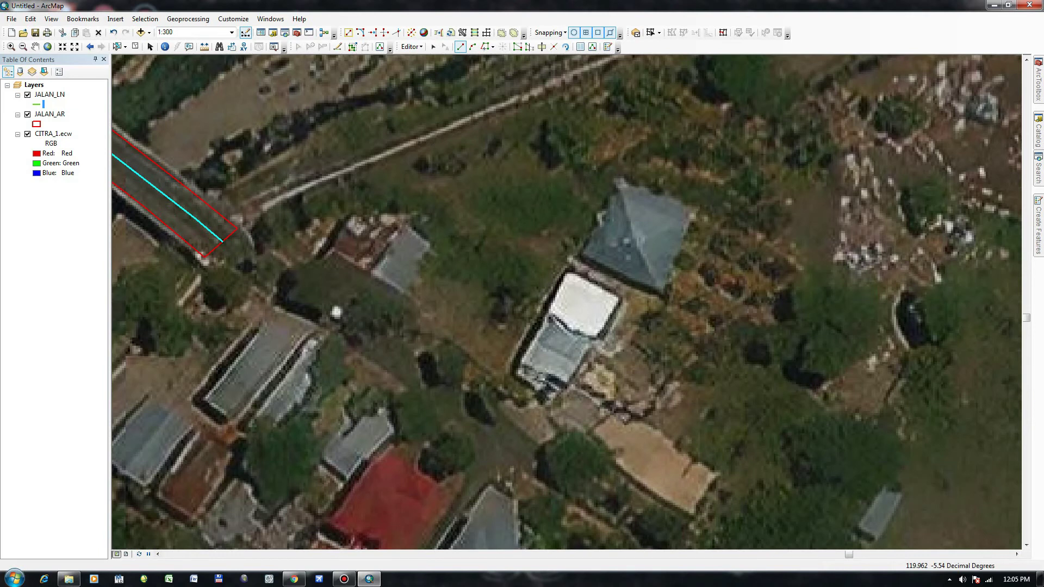
{"action": "left_click", "coordinate": [1038, 131]}
{"action": "right_click", "coordinate": [929, 190]}
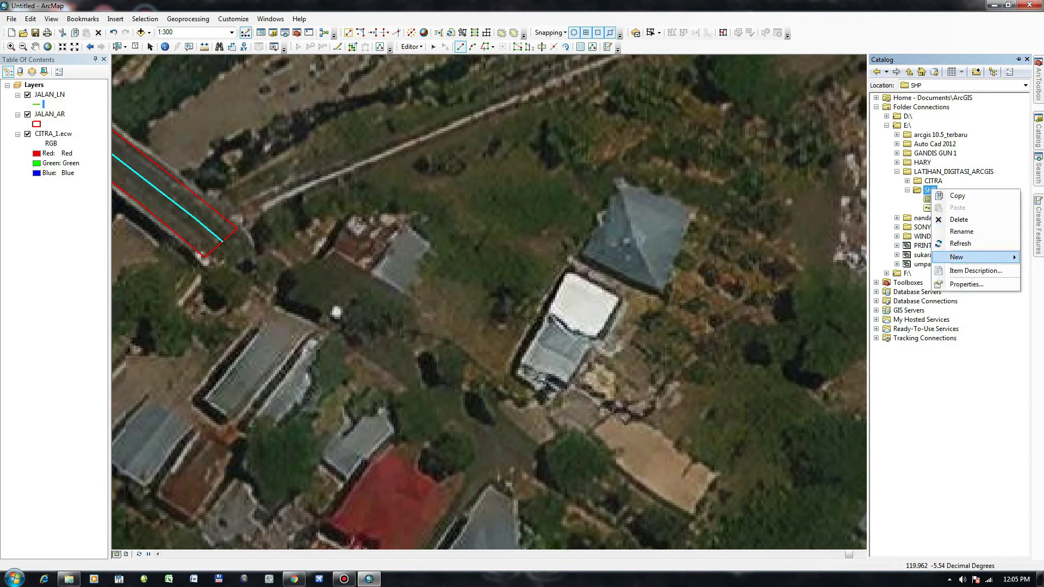
{"action": "mouse_move", "coordinate": [959, 257]}
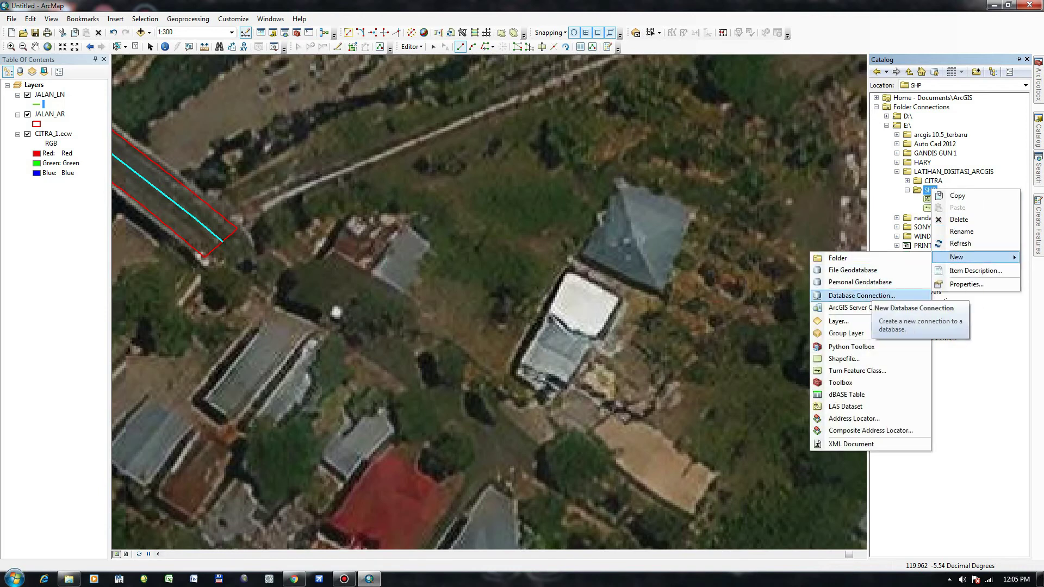
{"action": "left_click", "coordinate": [856, 358]}
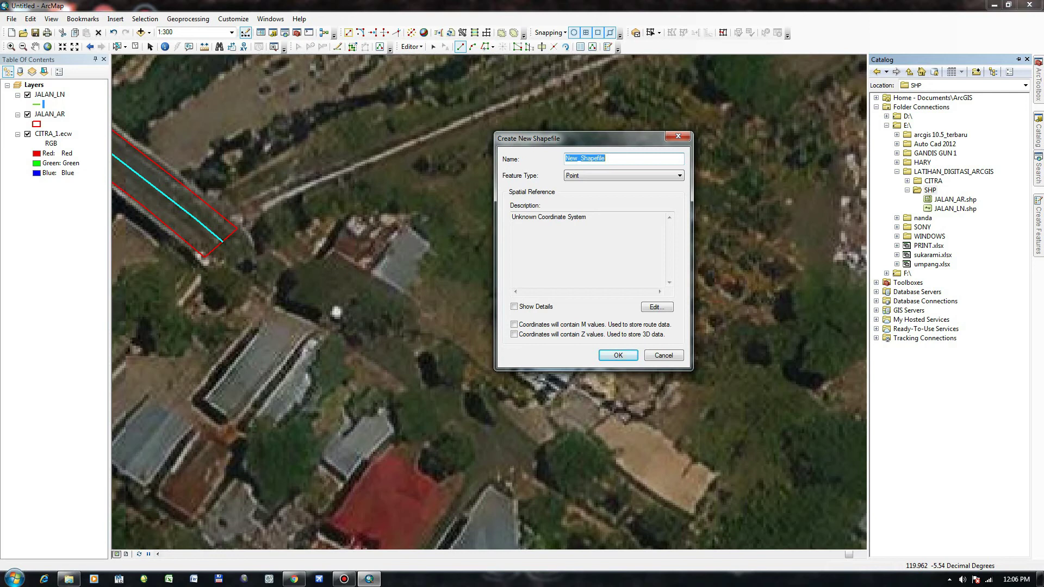
{"action": "type", "text": "b"}
{"action": "type", "text": "BANGU"}
{"action": "type", "text": "NAN"}
{"action": "type", "text": "_AR"}
{"action": "left_click", "coordinate": [624, 175]}
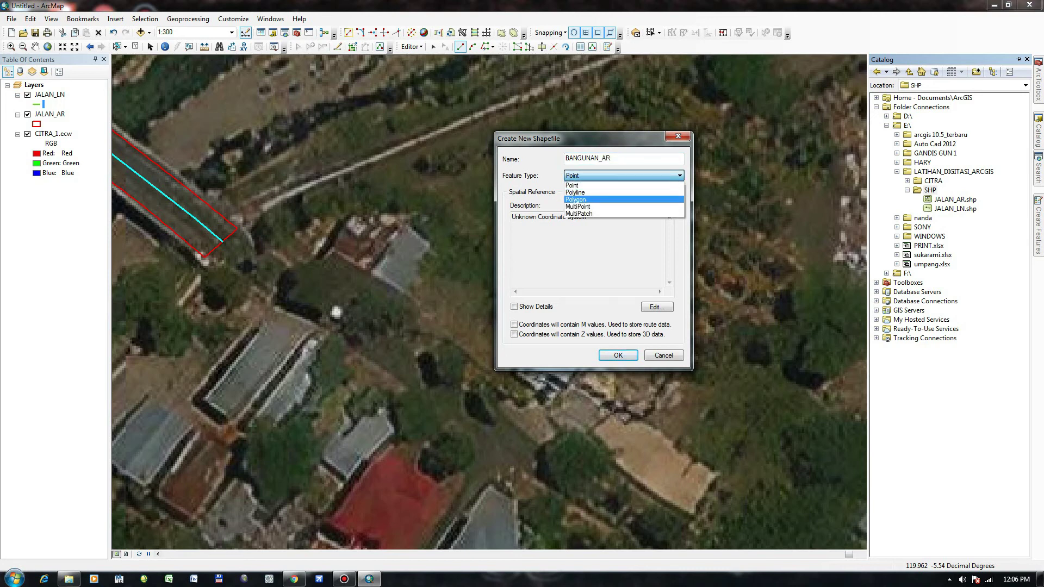
{"action": "left_click", "coordinate": [575, 199]}
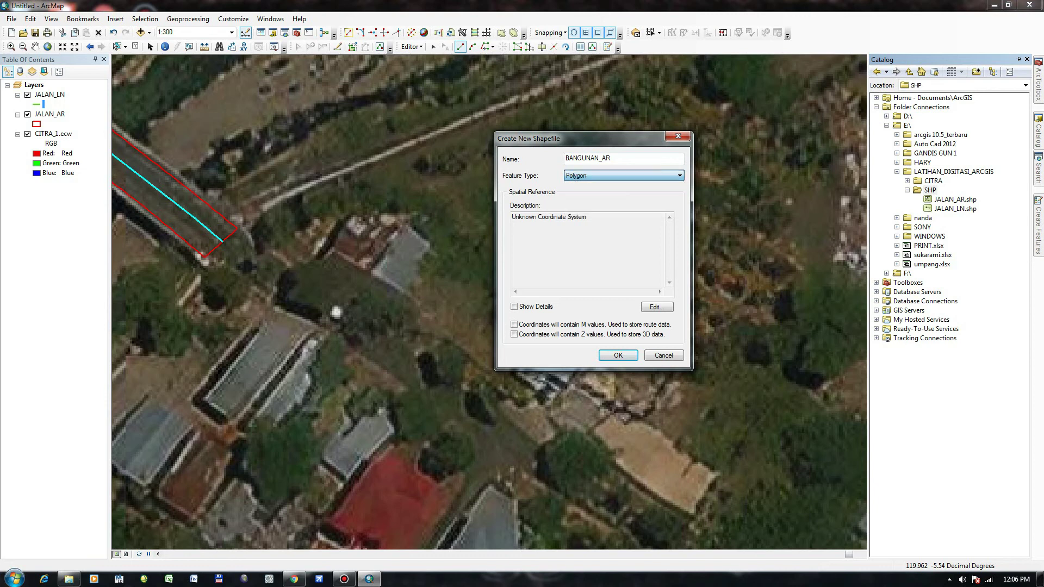
Step: Assign the GCS_WGS_1984 coordinate system to BANGUNAN_AR and create the shapefile
{"action": "left_click", "coordinate": [657, 307]}
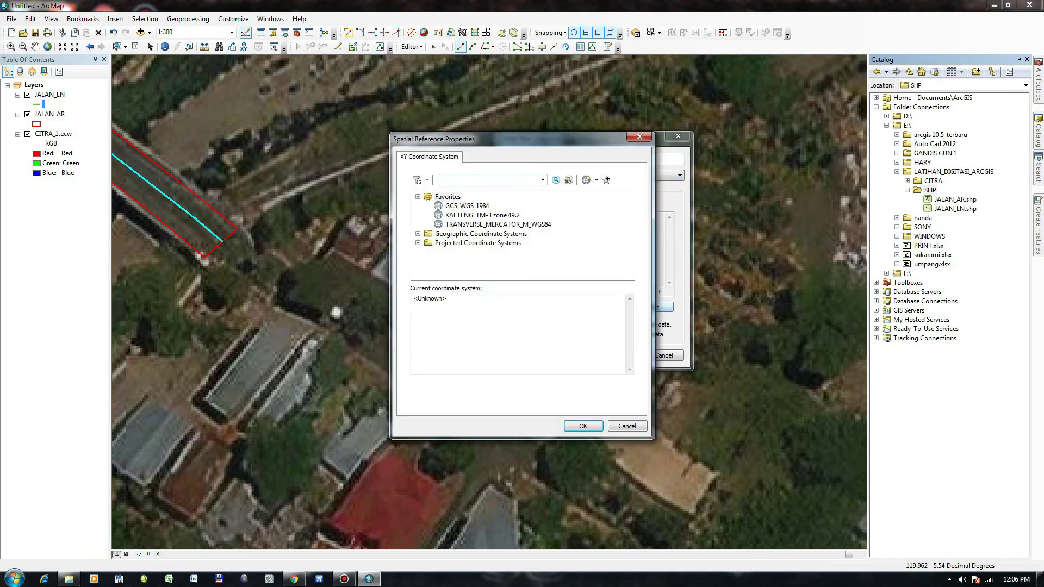
{"action": "left_click", "coordinate": [467, 206]}
{"action": "left_click", "coordinate": [583, 426]}
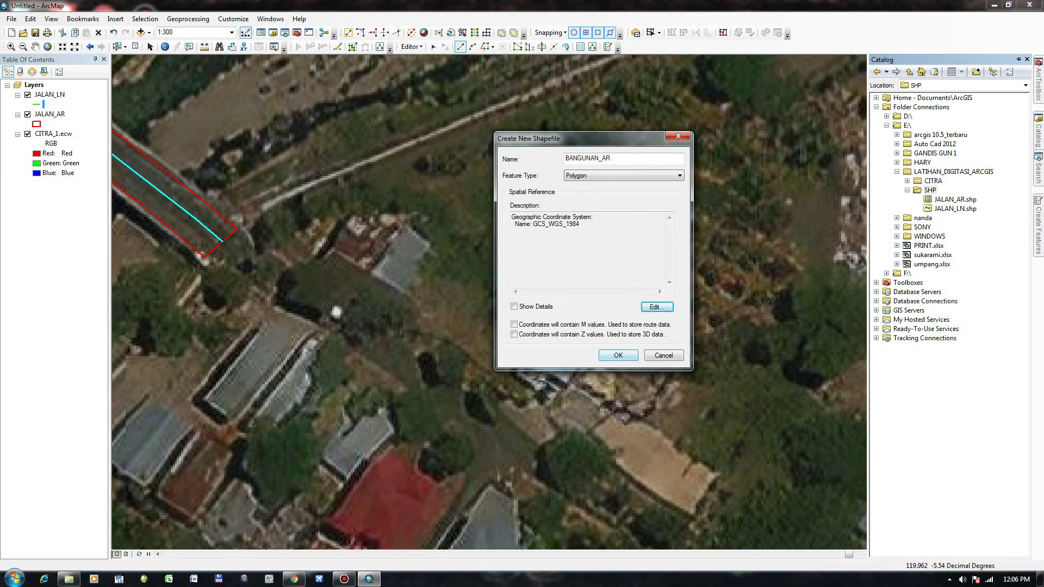
{"action": "key", "text": "Return"}
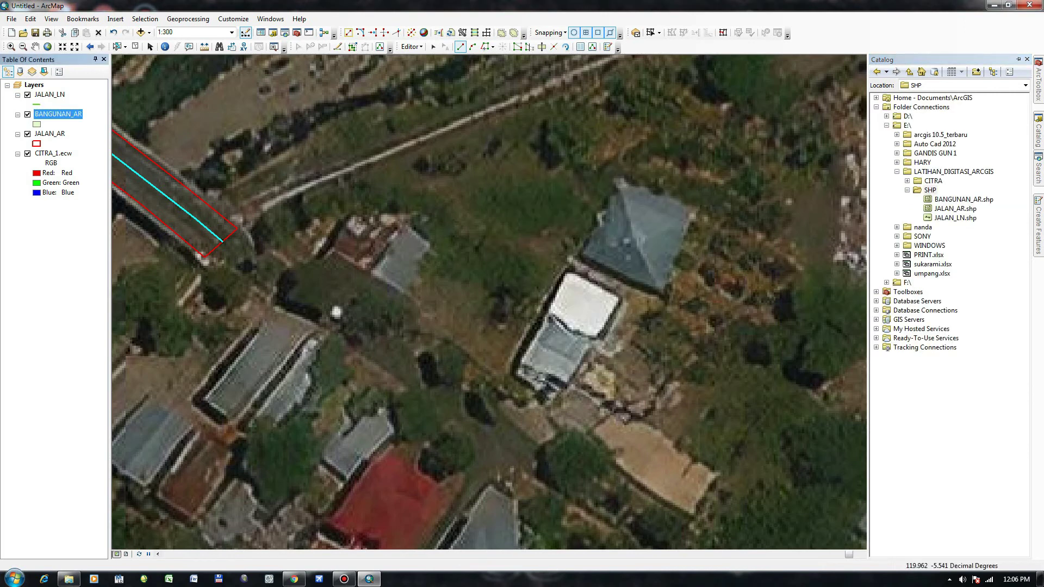
Step: Save the JALAN_LN line edits and end the editing session
{"action": "left_click", "coordinate": [410, 46]}
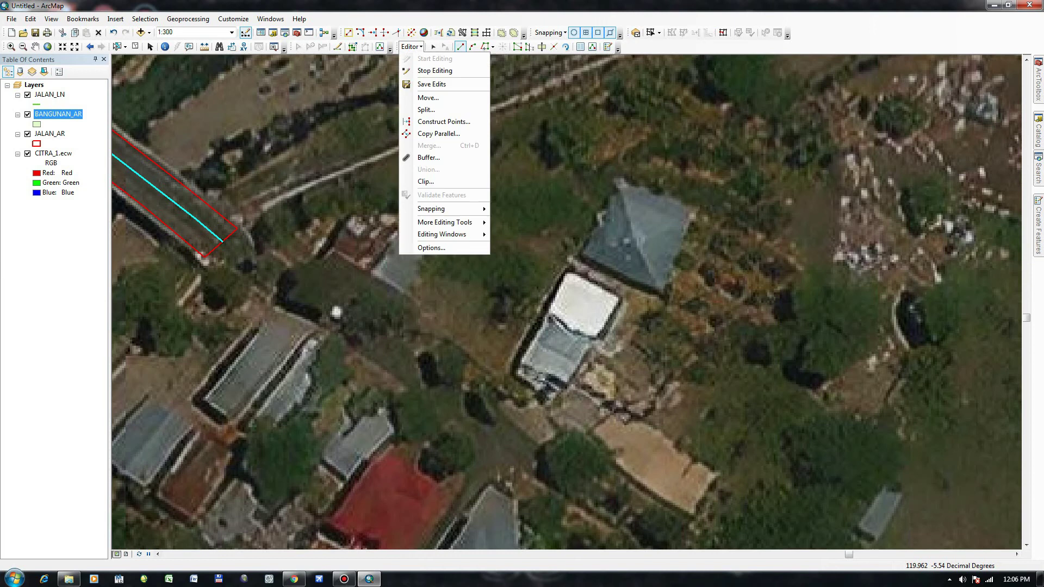
{"action": "left_click", "coordinate": [431, 84]}
{"action": "left_click", "coordinate": [411, 47]}
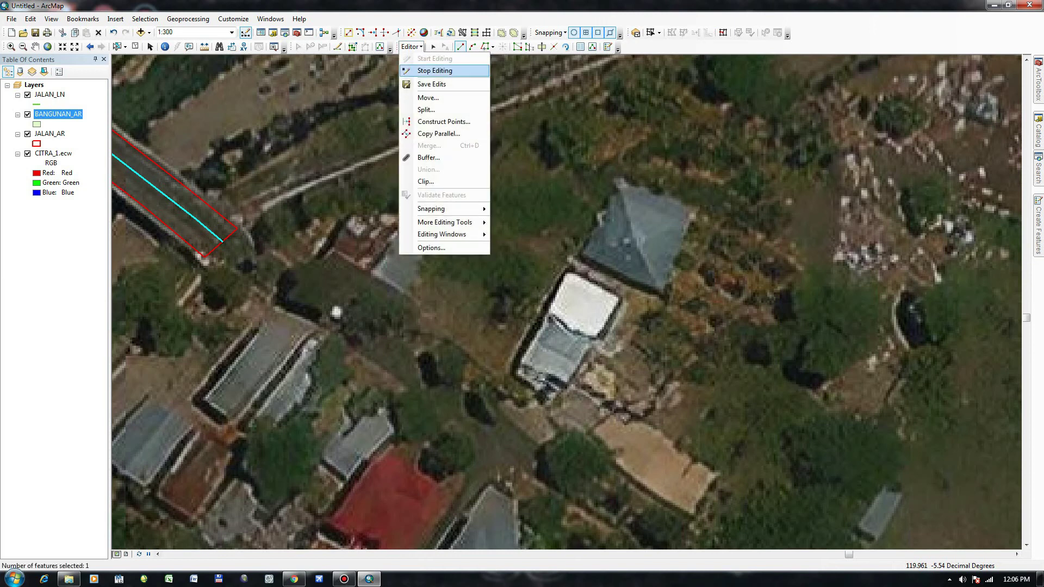
{"action": "left_click", "coordinate": [435, 71]}
Step: Start another editing session and choose the BANGUNAN_AR template for creating building features
{"action": "left_click", "coordinate": [411, 47]}
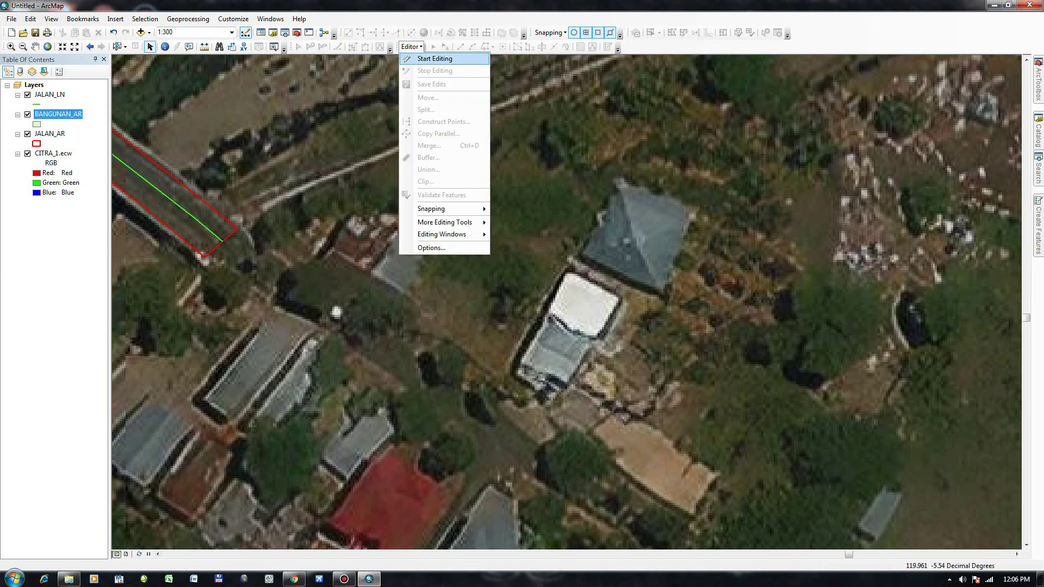
{"action": "left_click", "coordinate": [435, 58]}
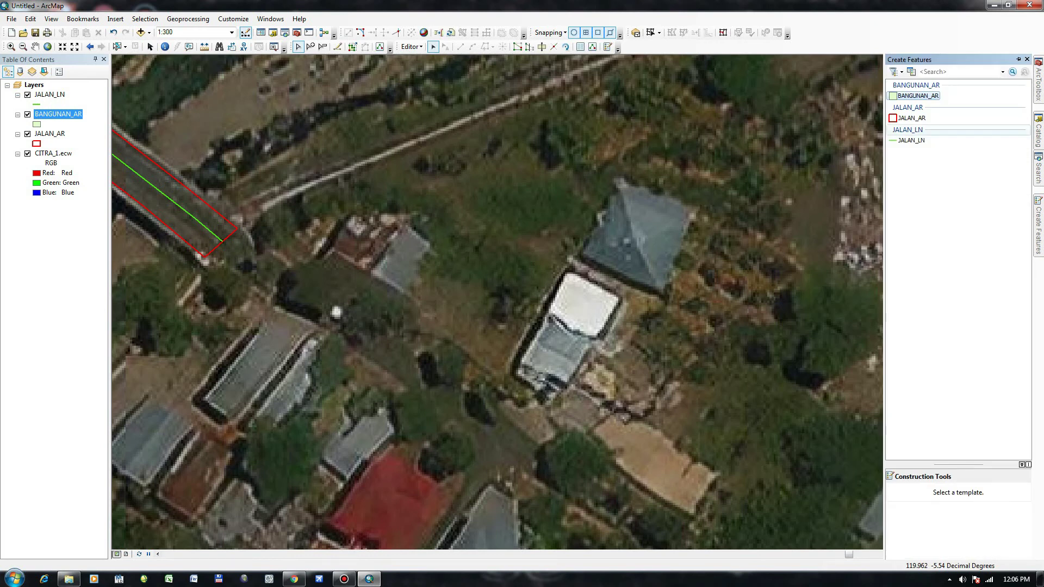
{"action": "left_click", "coordinate": [917, 95]}
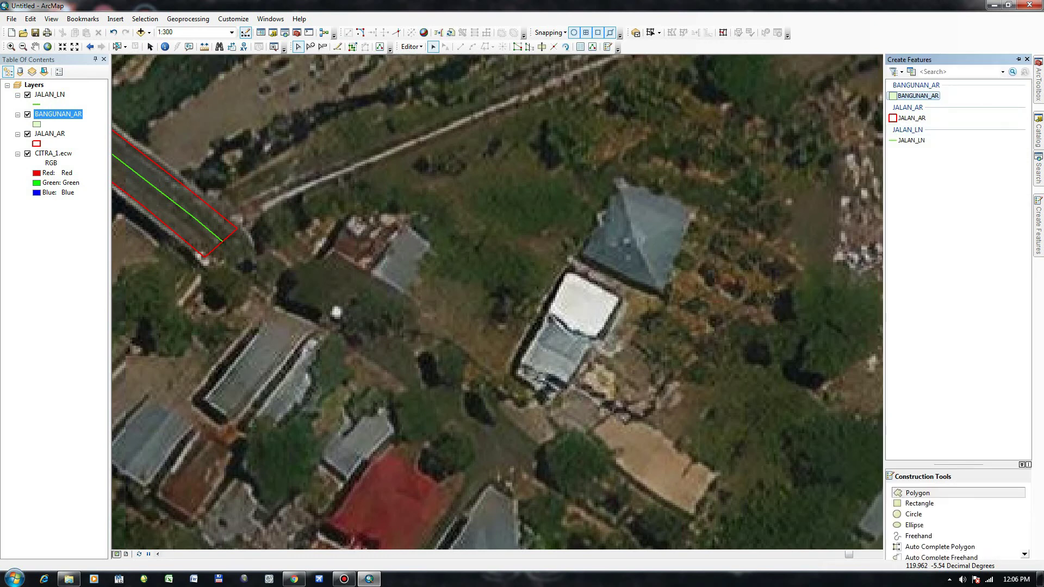
Step: Digitize the blue-grey roofed building just northeast of the white-roofed one as a rotated BANGUNAN_AR polygon with the Rectangle tool
{"action": "left_click_drag", "start_coordinate": [619, 272], "coordinate": [479, 273]}
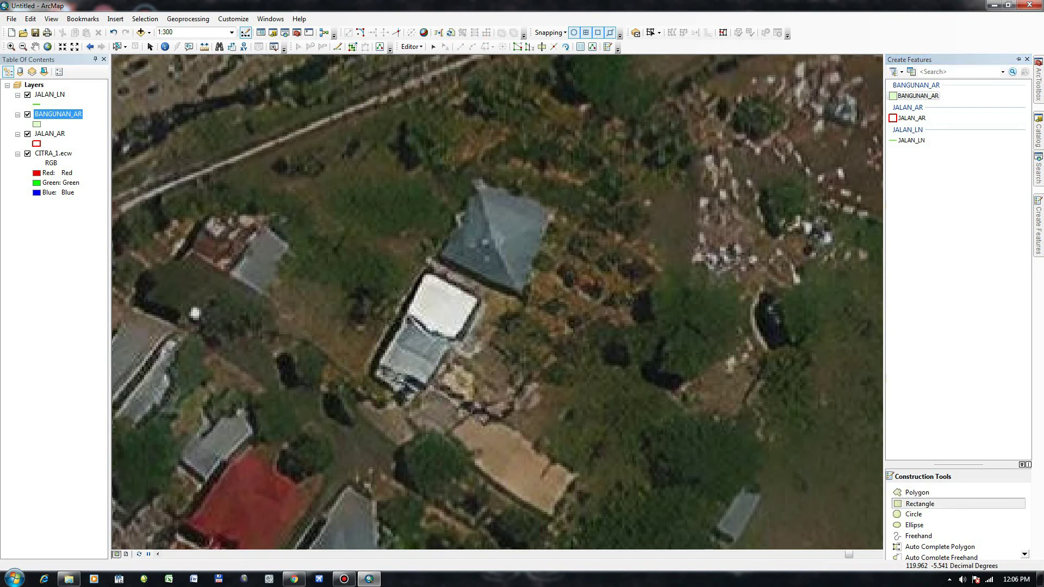
{"action": "scroll", "coordinate": [566, 297], "scroll_direction": "up", "scroll_amount": 2}
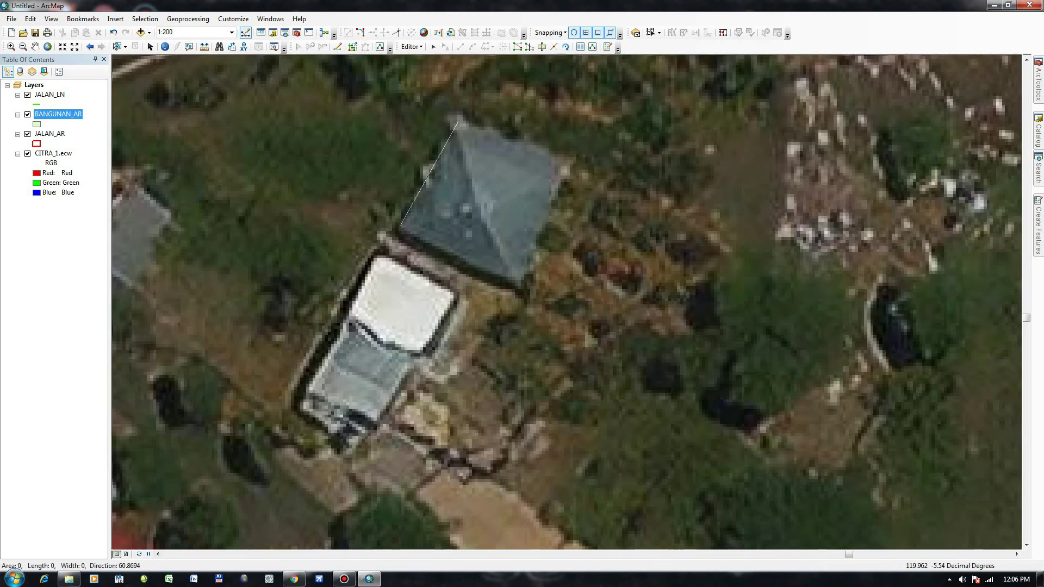
{"action": "left_click", "coordinate": [462, 113]}
{"action": "left_click", "coordinate": [567, 171]}
{"action": "left_click", "coordinate": [573, 174]}
Step: Digitize the blue-grey roofed building south of the road, west of the red-roofed house, as a second rotated BANGUNAN_AR rectangle
{"action": "scroll", "coordinate": [554, 473], "scroll_direction": "up", "scroll_amount": 1}
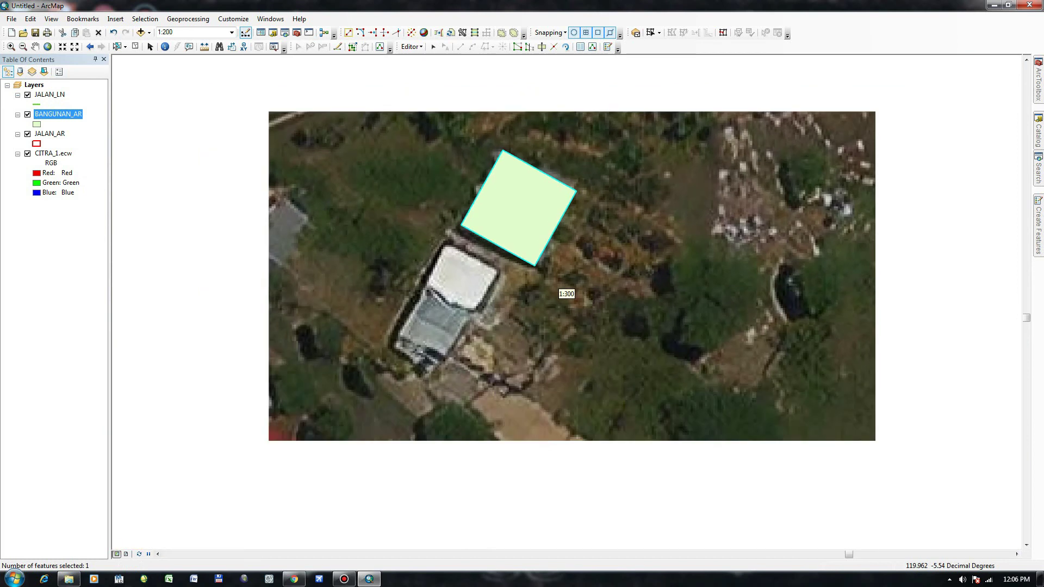
{"action": "scroll", "coordinate": [563, 334], "scroll_direction": "up", "scroll_amount": 2}
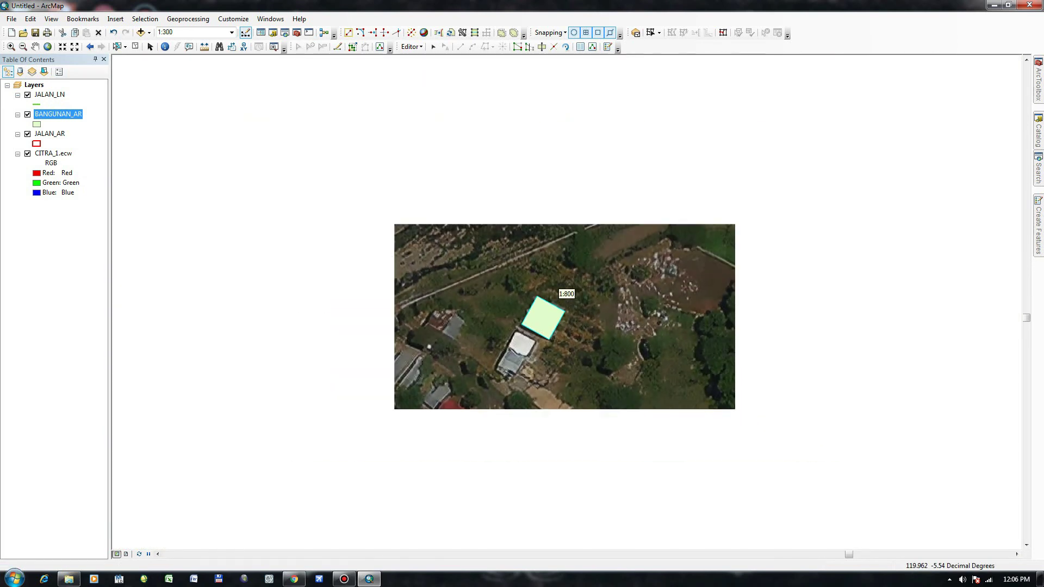
{"action": "scroll", "coordinate": [424, 527], "scroll_direction": "down", "scroll_amount": 2}
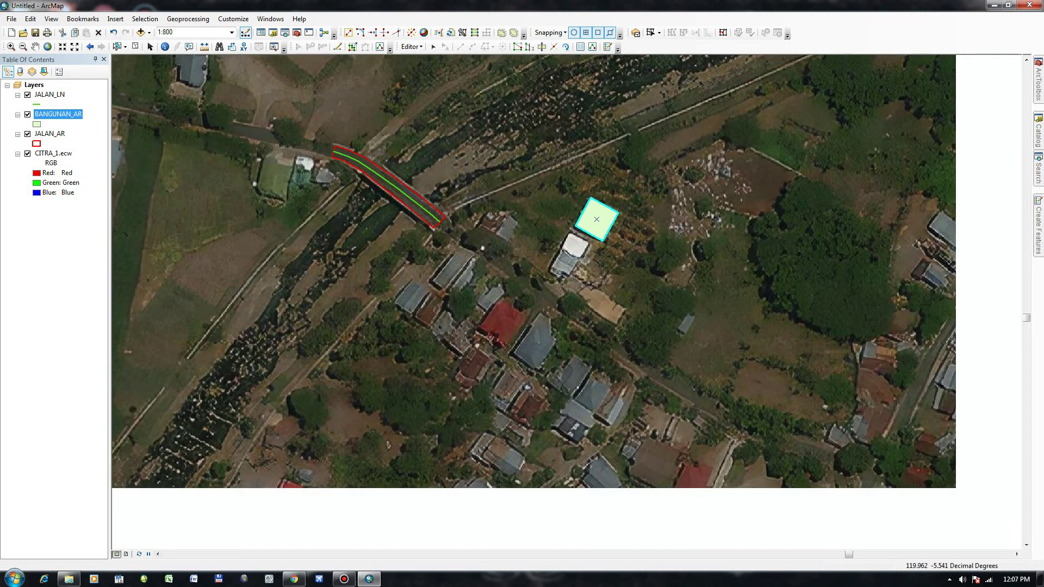
{"action": "left_click_drag", "start_coordinate": [424, 527], "coordinate": [582, 474]}
{"action": "scroll", "coordinate": [567, 294], "scroll_direction": "down", "scroll_amount": 3}
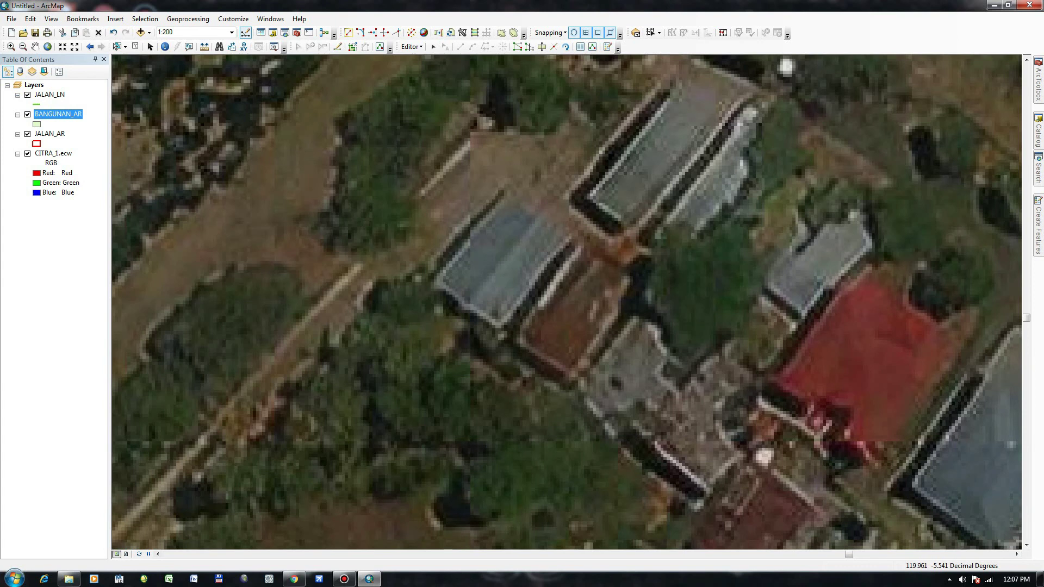
{"action": "left_click", "coordinate": [514, 191]}
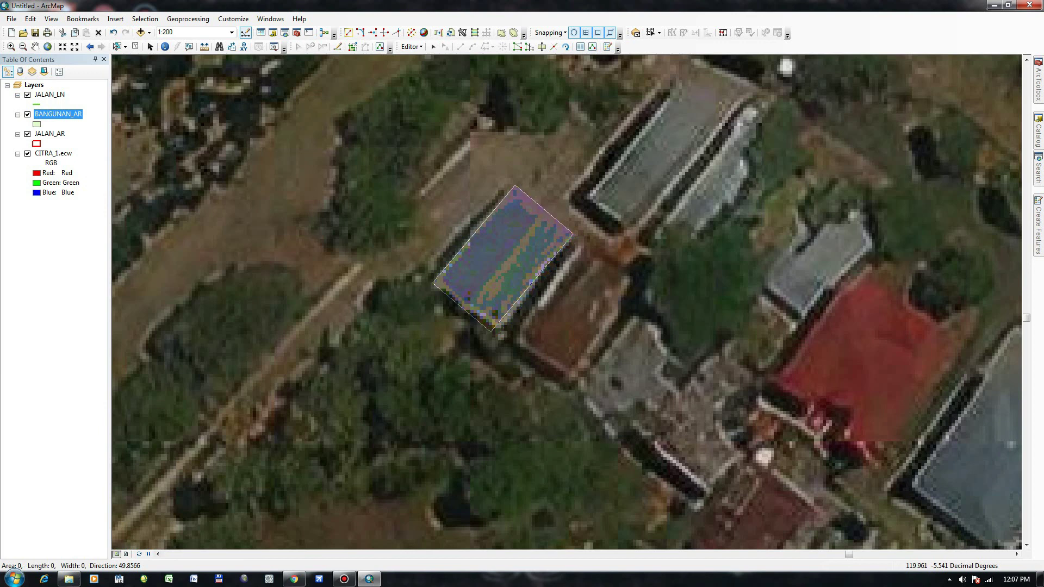
{"action": "key", "text": "F2"}
{"action": "scroll", "coordinate": [565, 288], "scroll_direction": "down", "scroll_amount": 3}
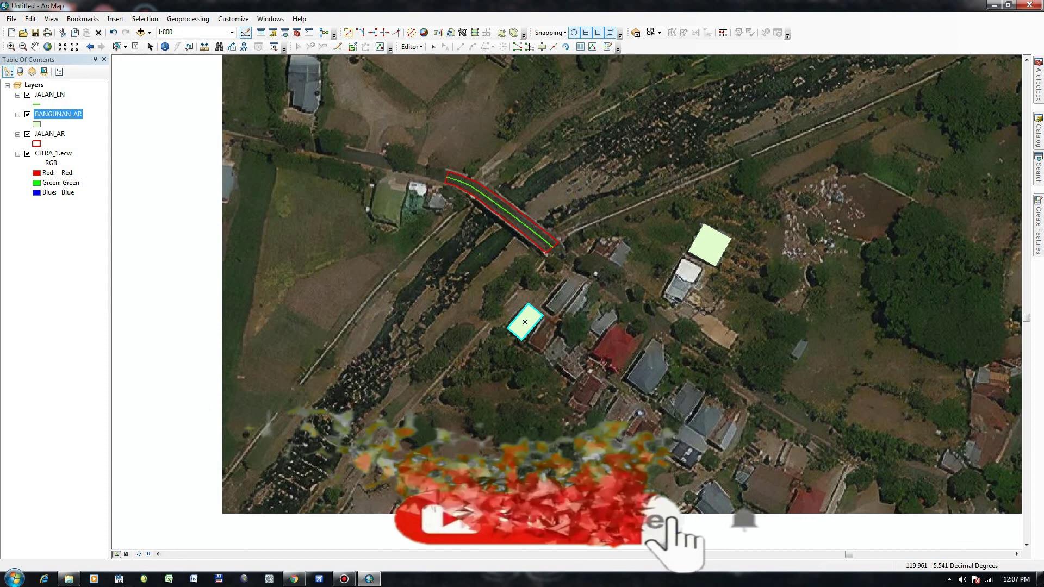
{"action": "scroll", "coordinate": [565, 288], "scroll_direction": "down", "scroll_amount": 2}
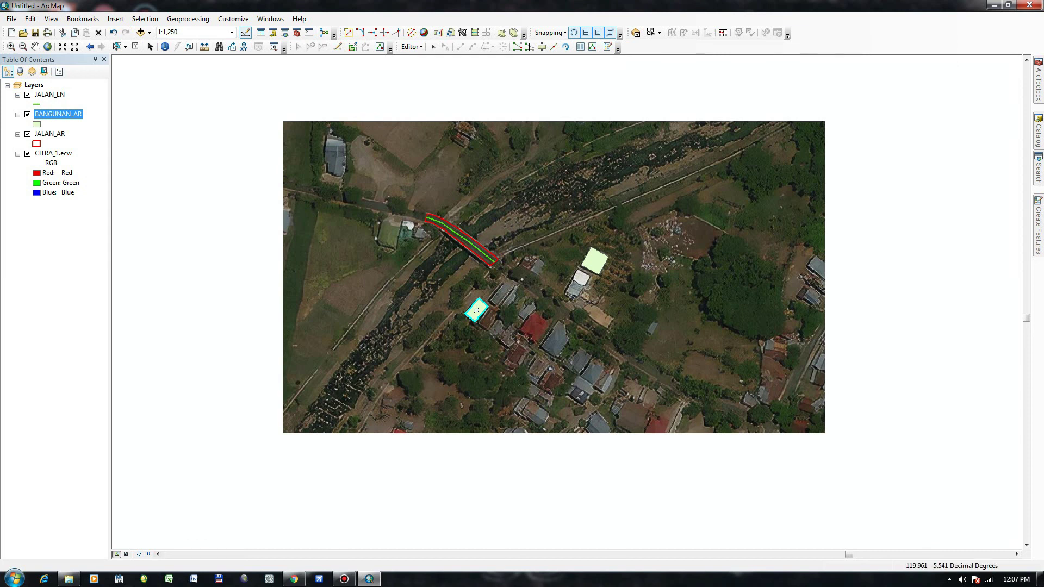
{"action": "mouse_move", "coordinate": [343, 578]}
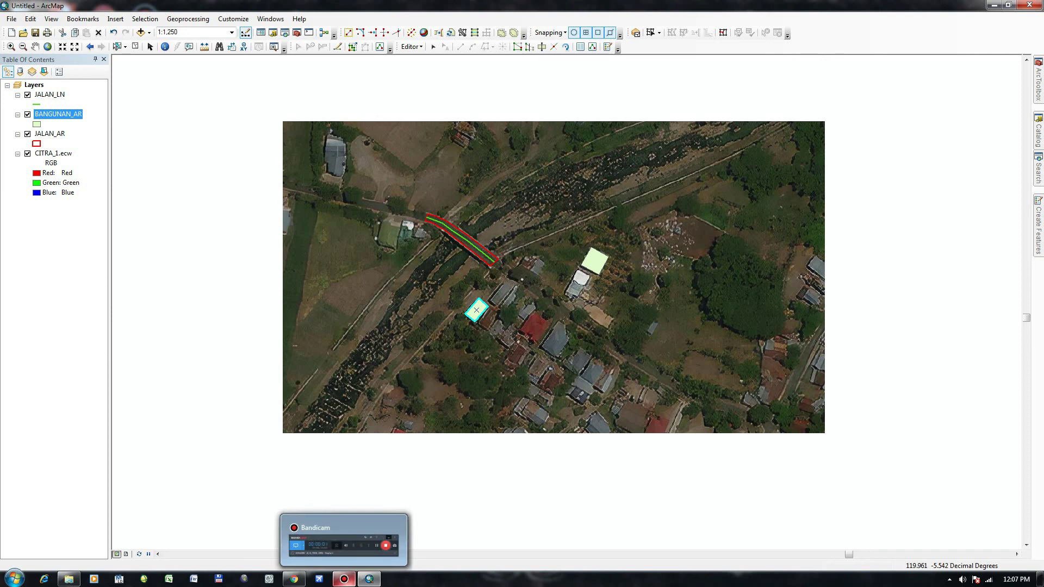
{"action": "left_click", "coordinate": [344, 578]}
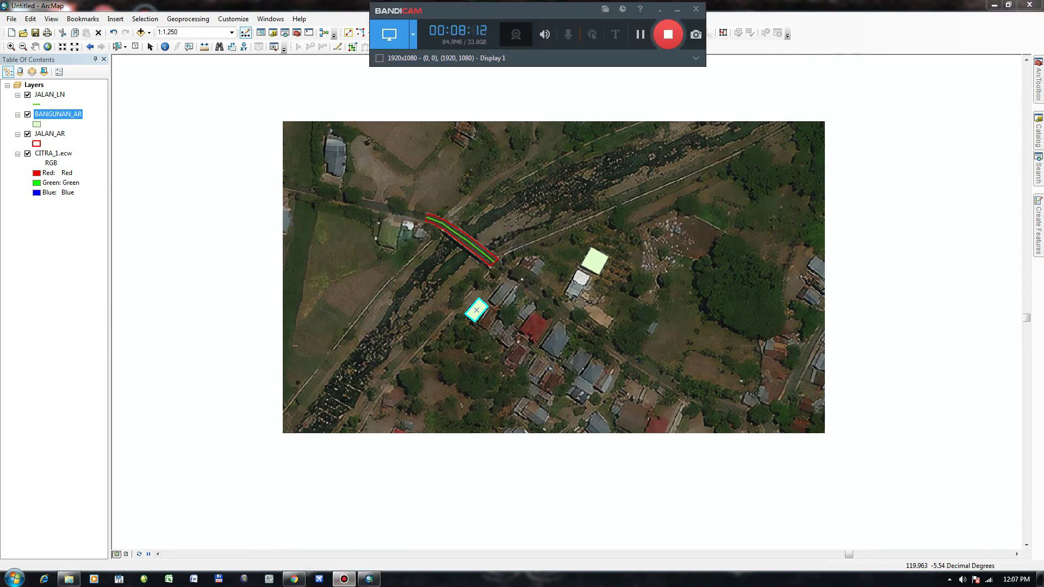